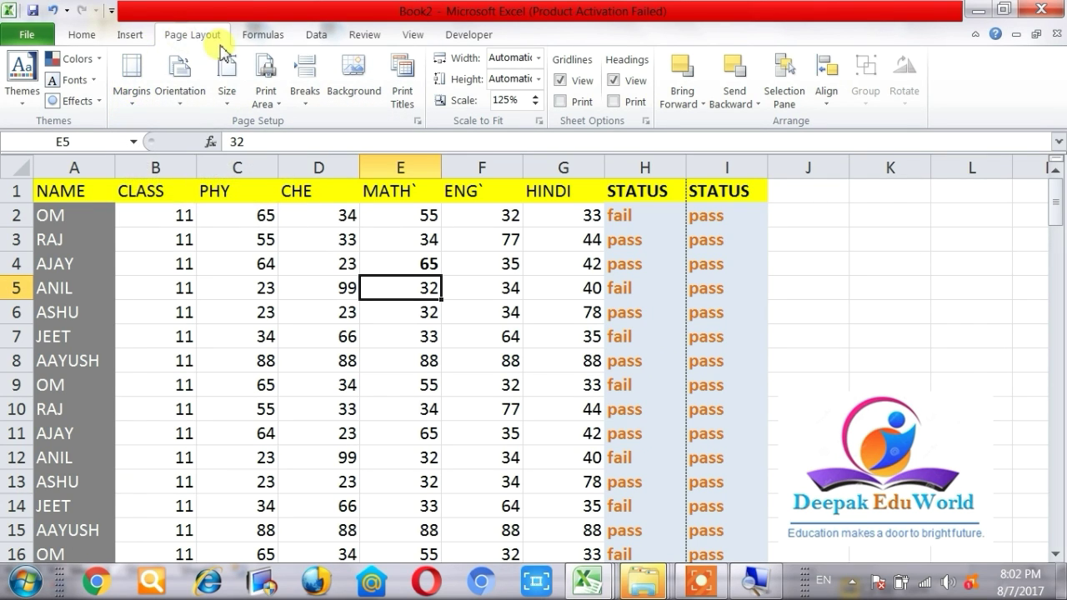
left_click(133, 92)
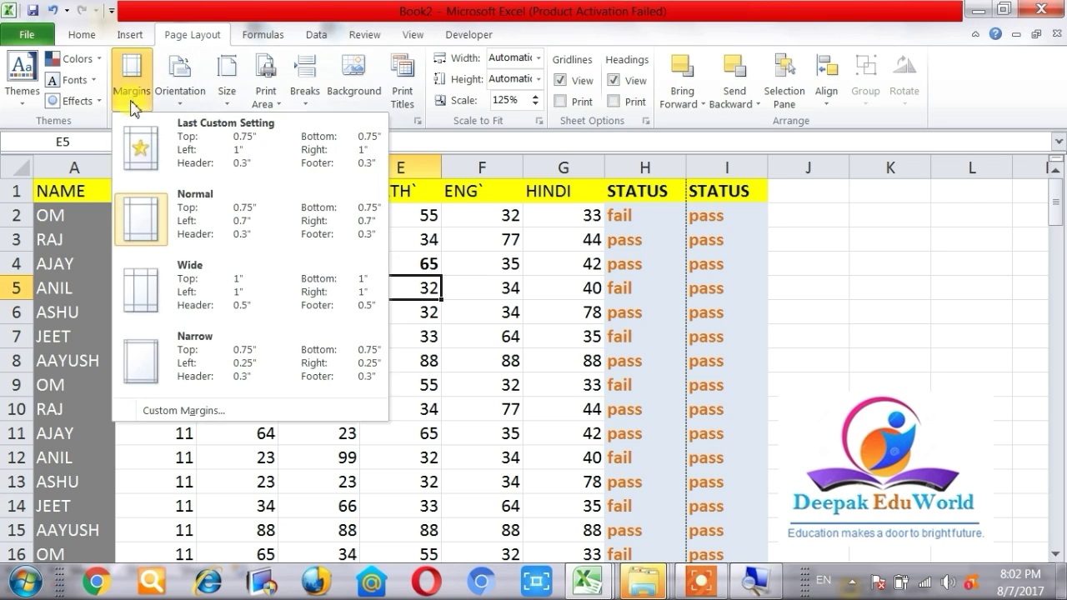
left_click(177, 105)
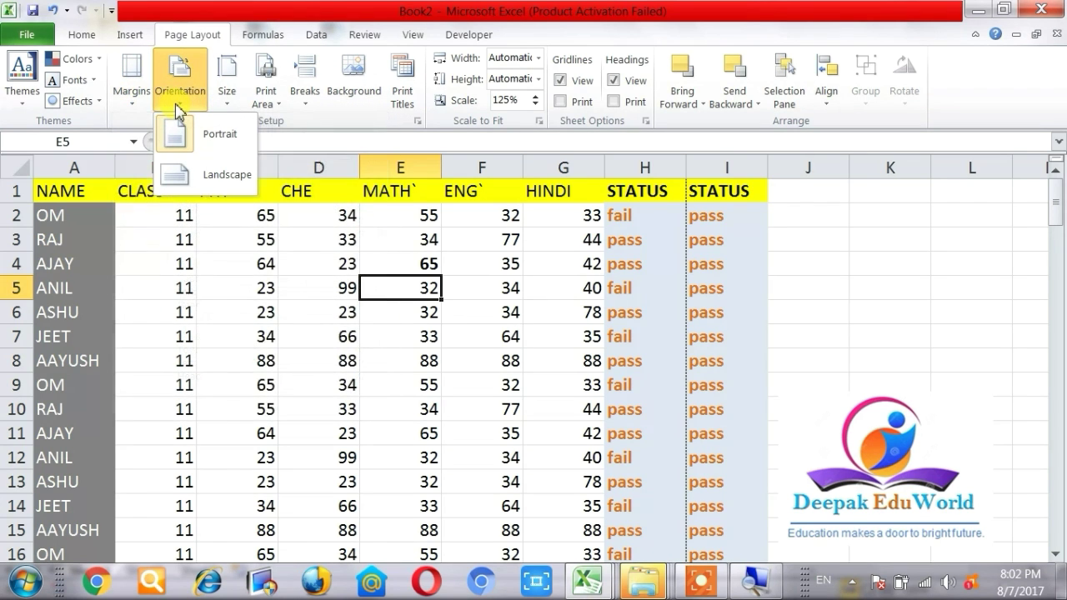
left_click(129, 101)
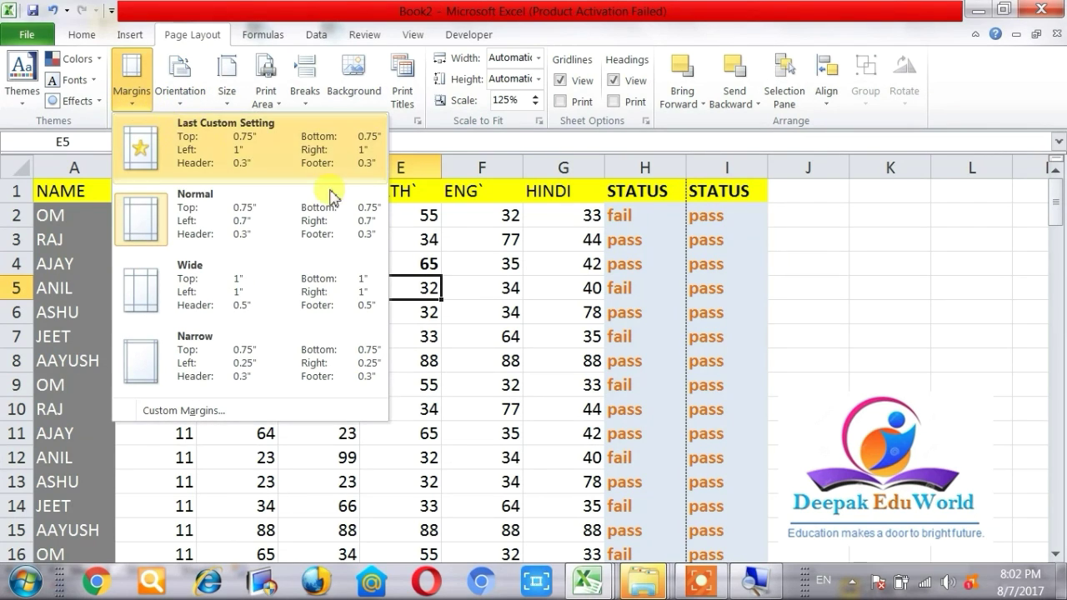
left_click(500, 265)
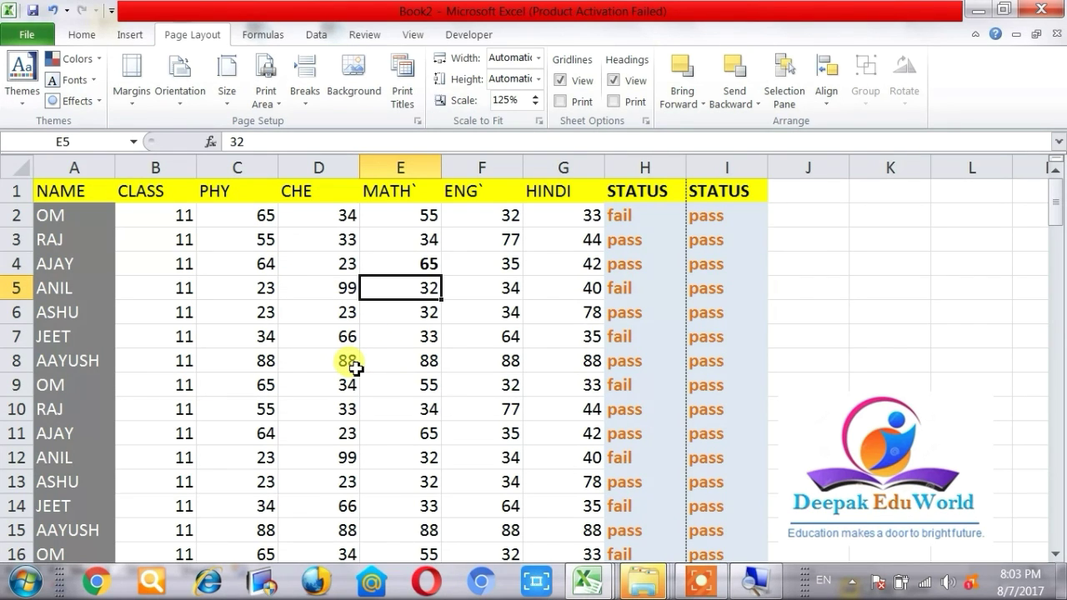
scroll(356, 368, "down", 4)
scroll(358, 373, "down", 2)
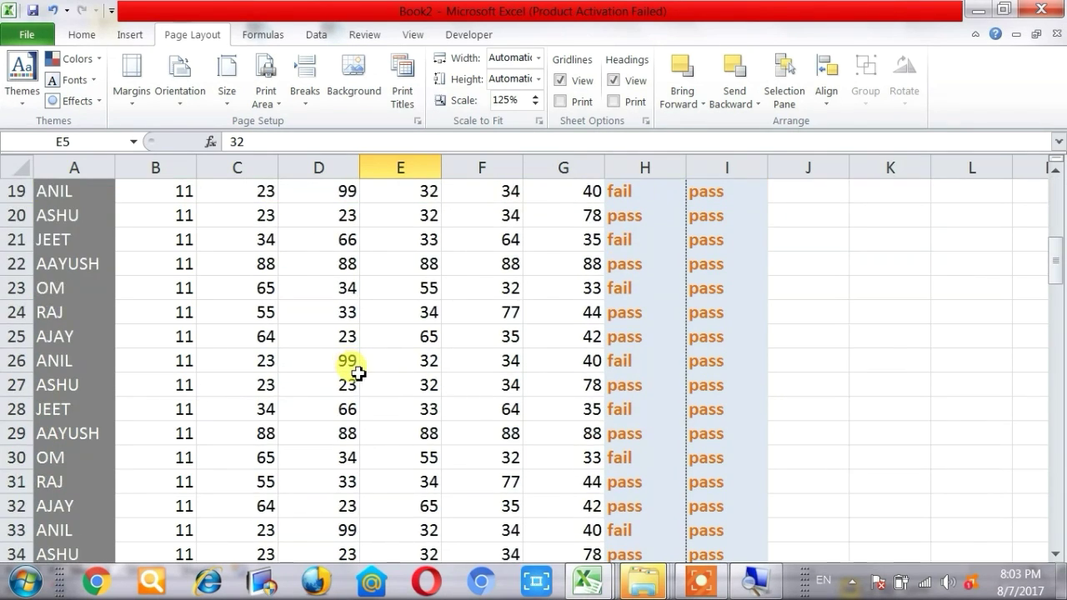
scroll(358, 373, "up", 3)
scroll(358, 373, "up", 3)
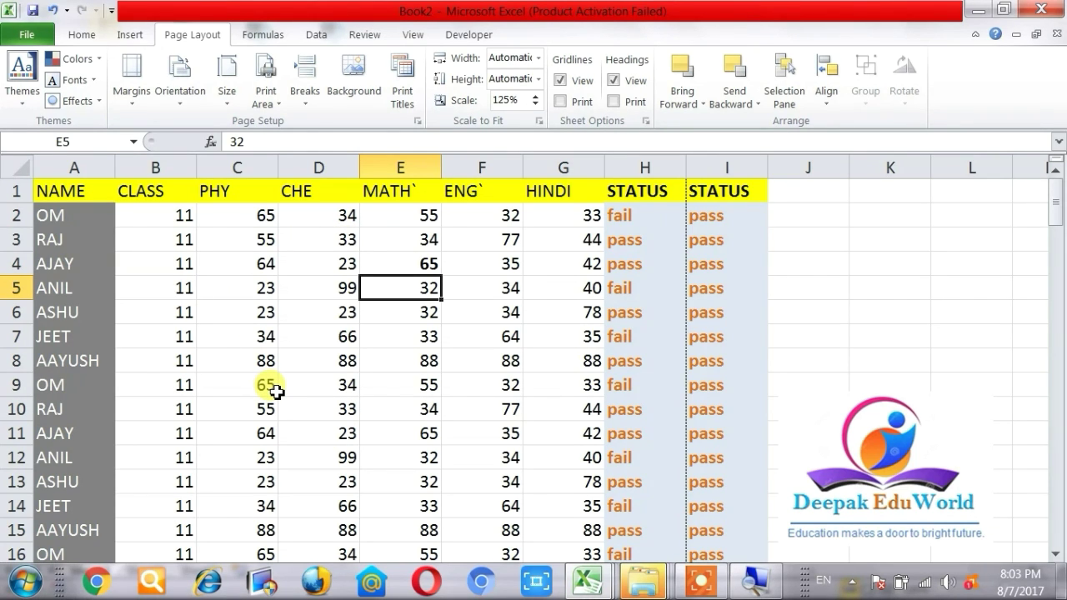
left_click(236, 288)
left_click(372, 324)
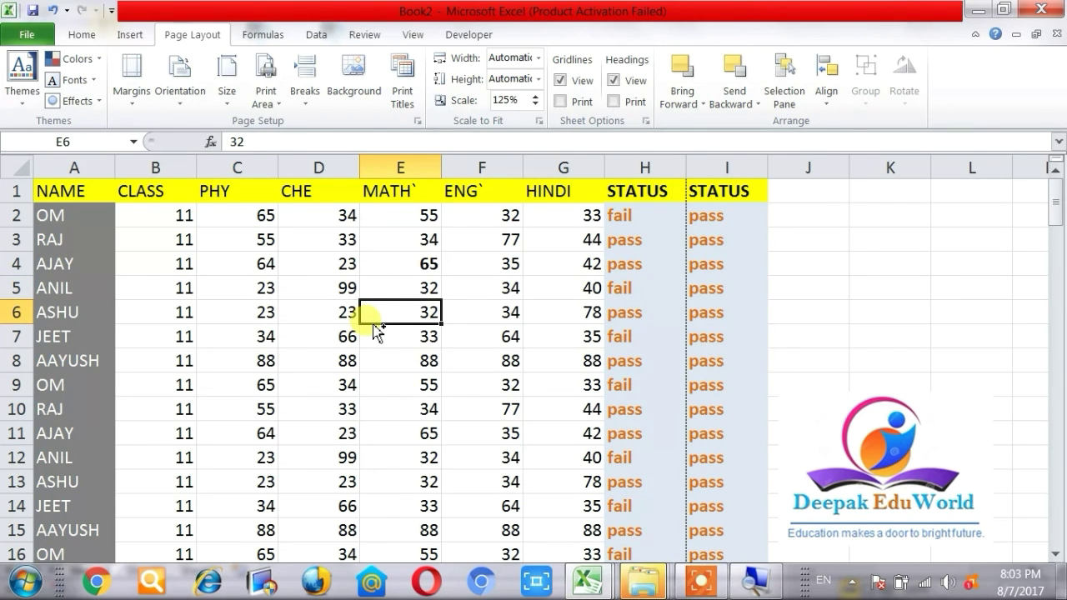
key("ctrl+p")
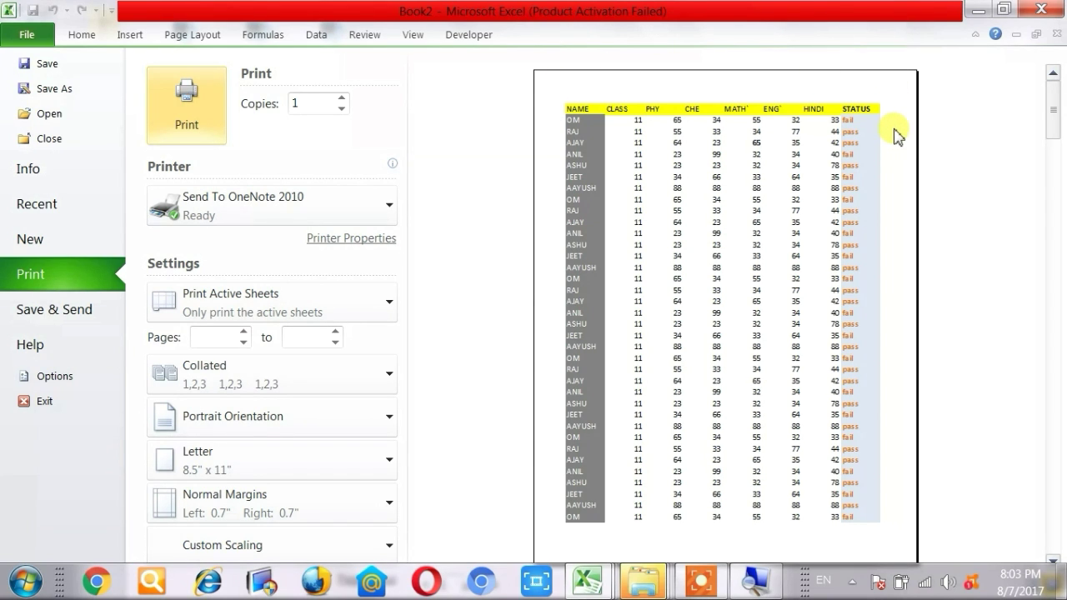
key("Escape")
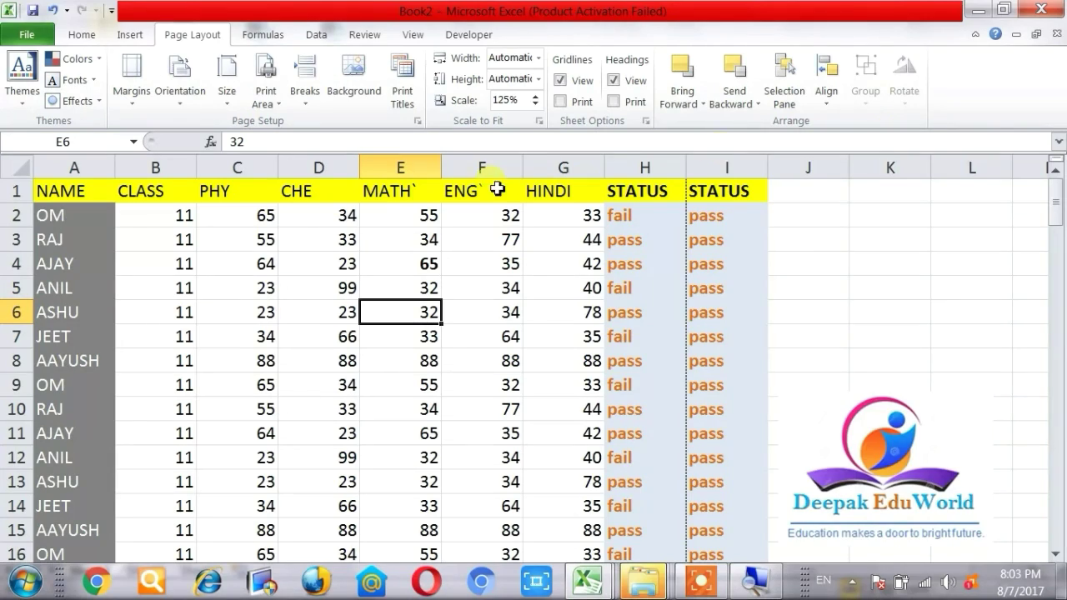
Apply the Narrow margin preset and check the printed page in print preview
left_click(133, 92)
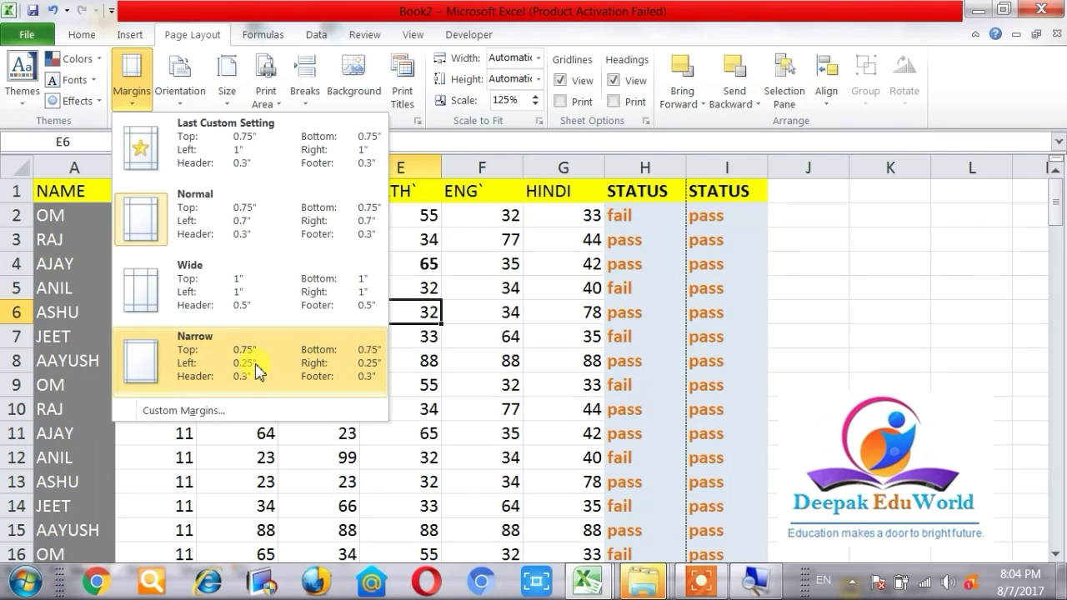
left_click(256, 371)
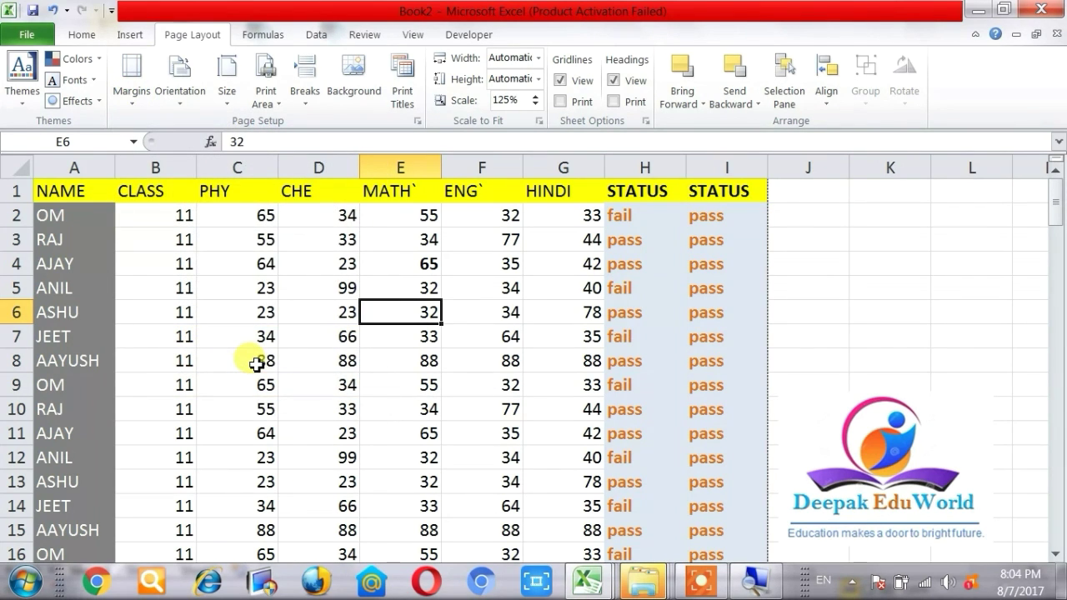
key("ctrl+p")
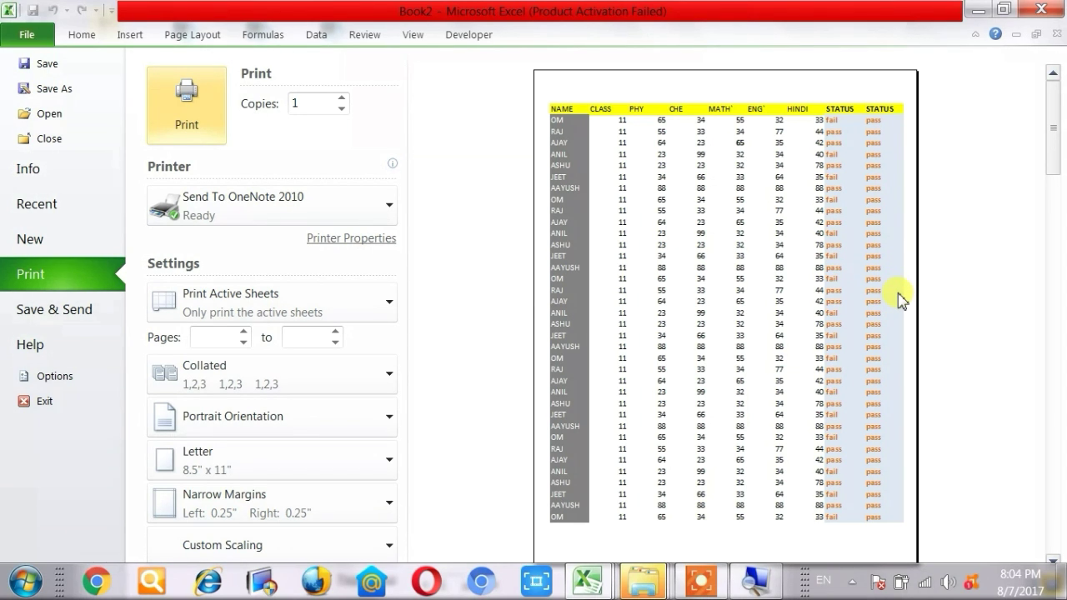
key("Escape")
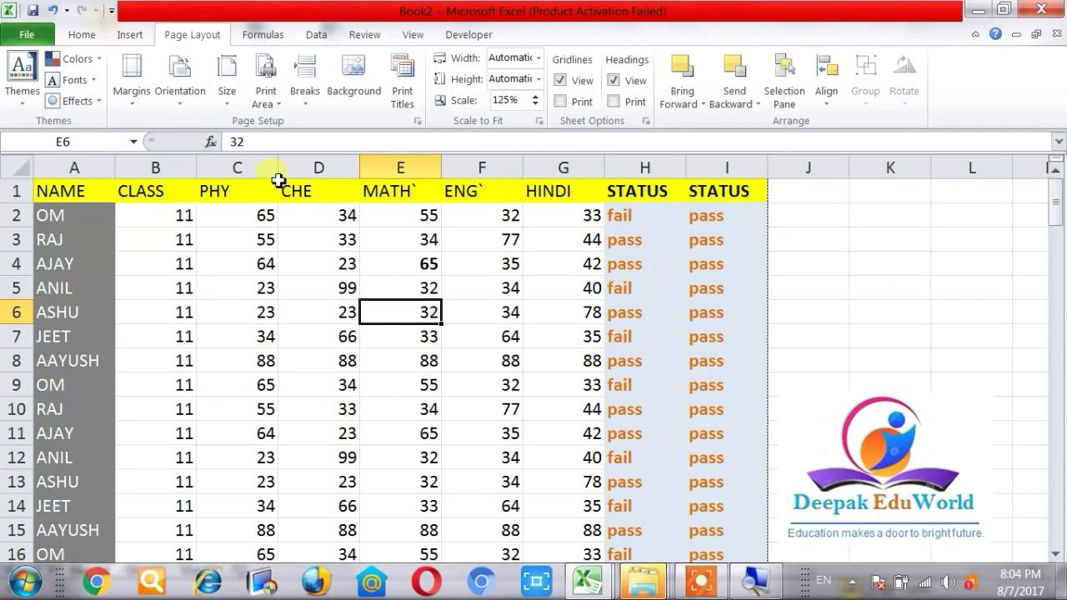
Switch back to Normal margins, preview the page again, and reopen the margin presets
left_click(131, 95)
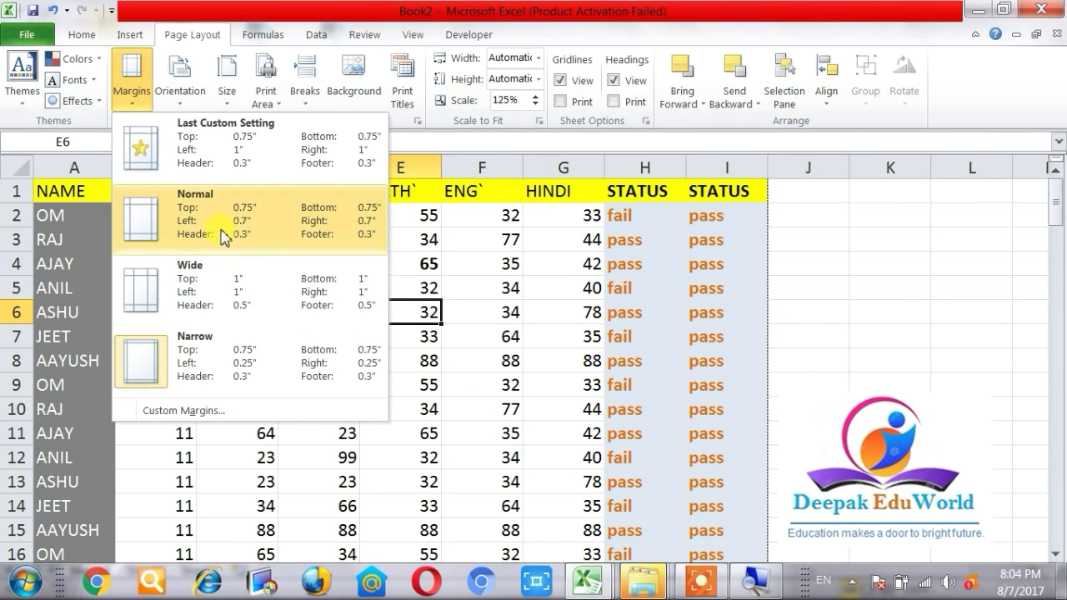
left_click(230, 225)
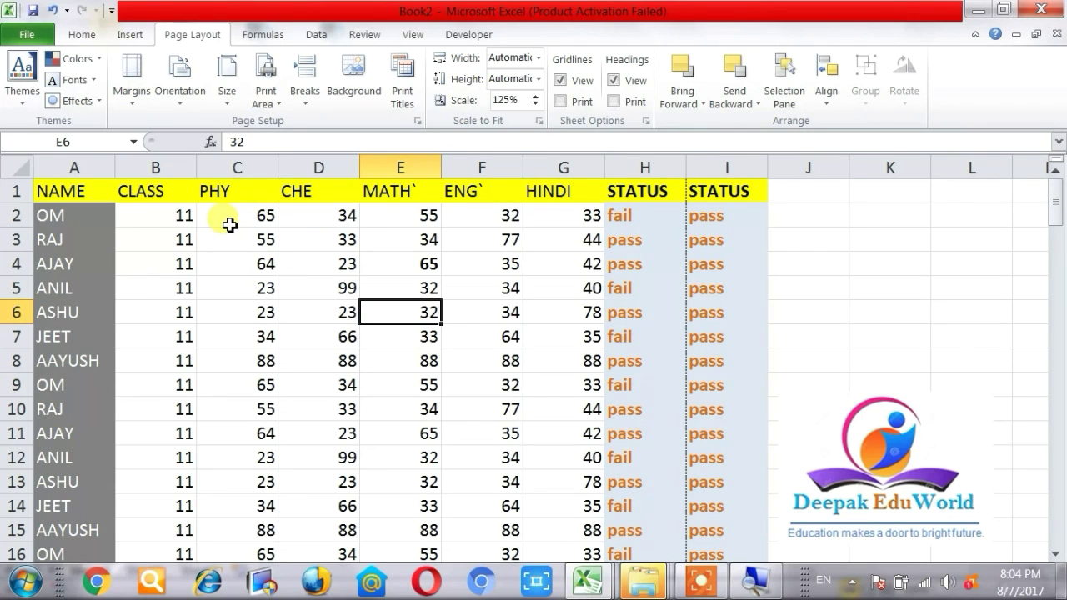
key("ctrl+p")
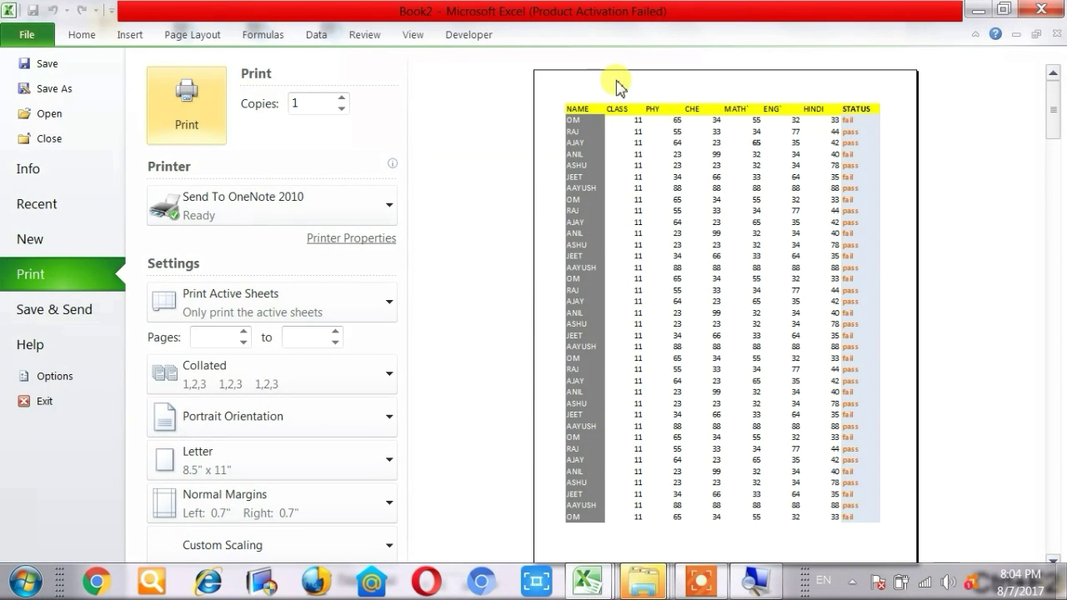
key("Escape")
left_click(138, 102)
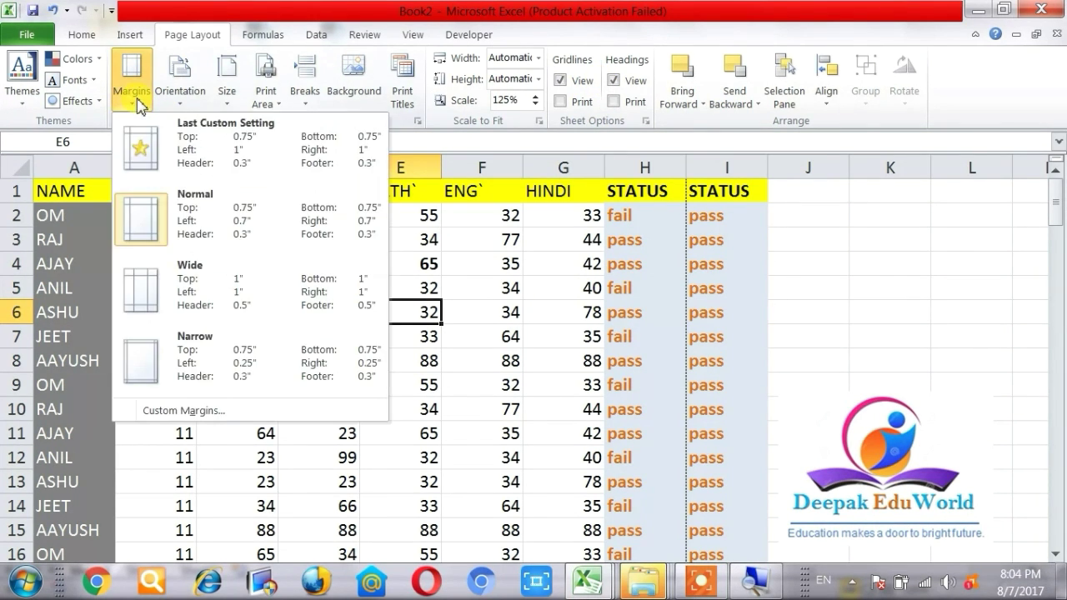
In Custom Margins, set the left margin to 1.2" and the right margin to 0.2"
left_click(185, 411)
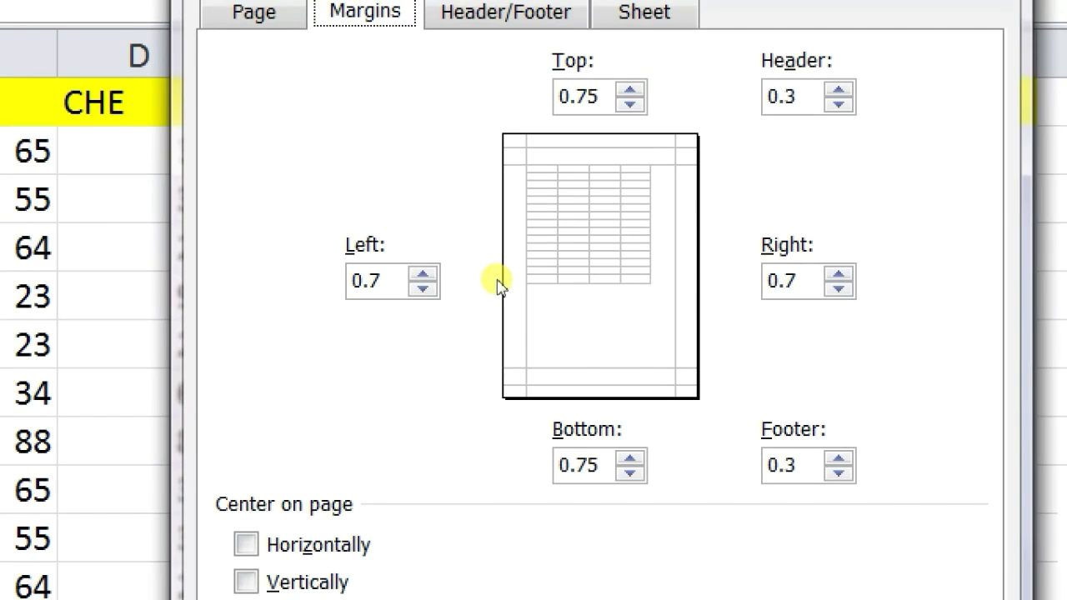
left_click(423, 275)
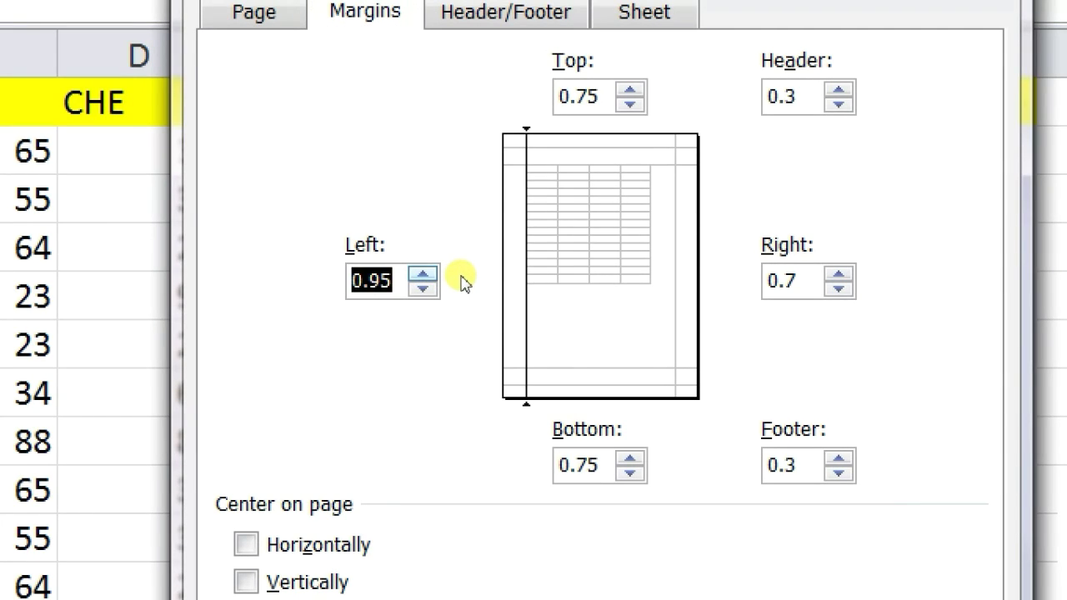
left_click(423, 274)
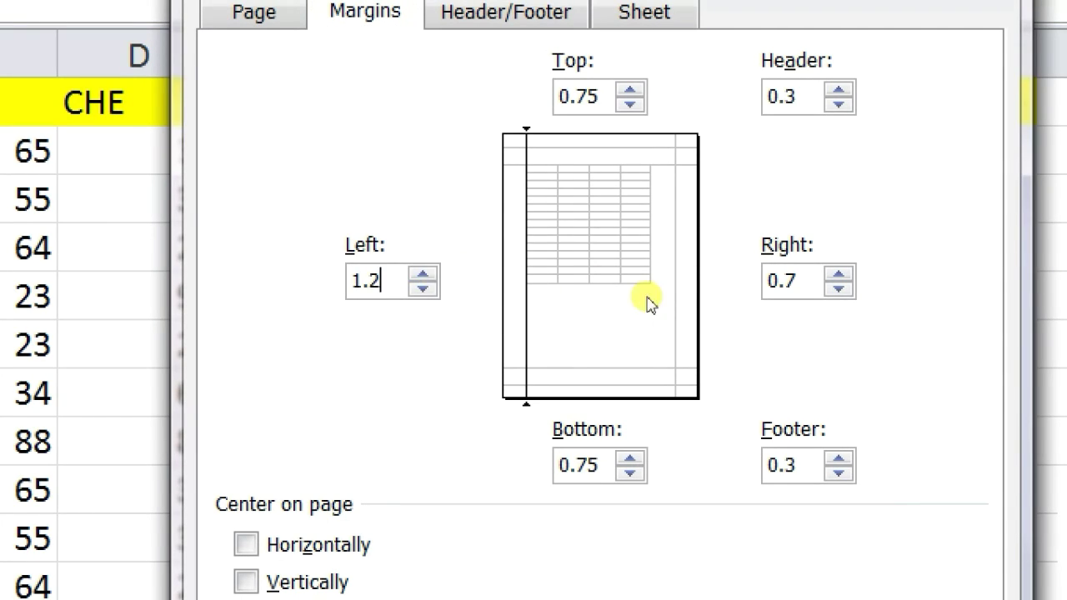
left_click(677, 286)
key("Down")
key("Down")
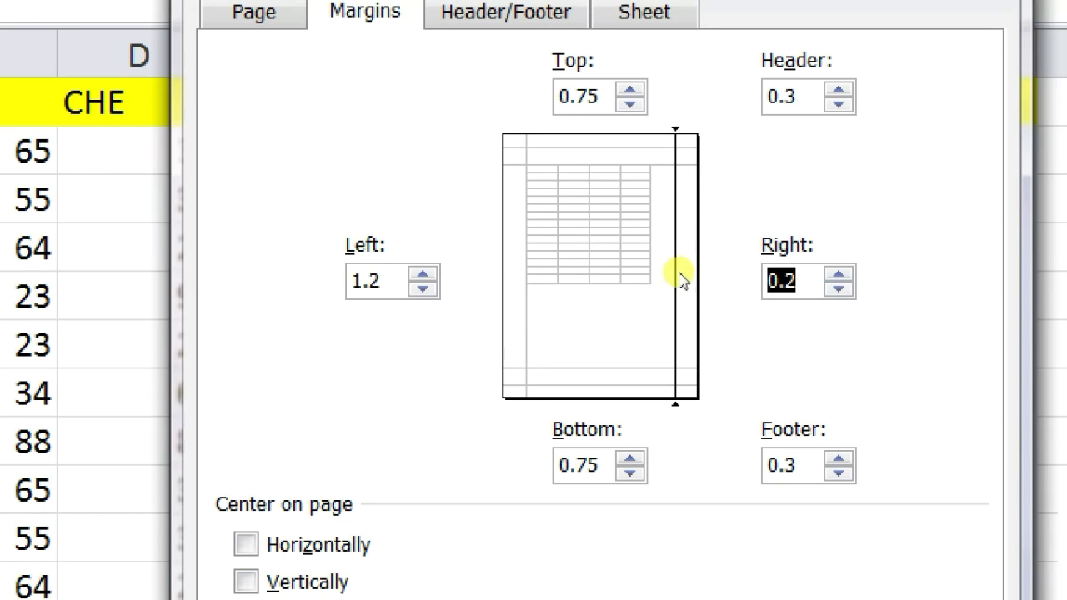
key("Right")
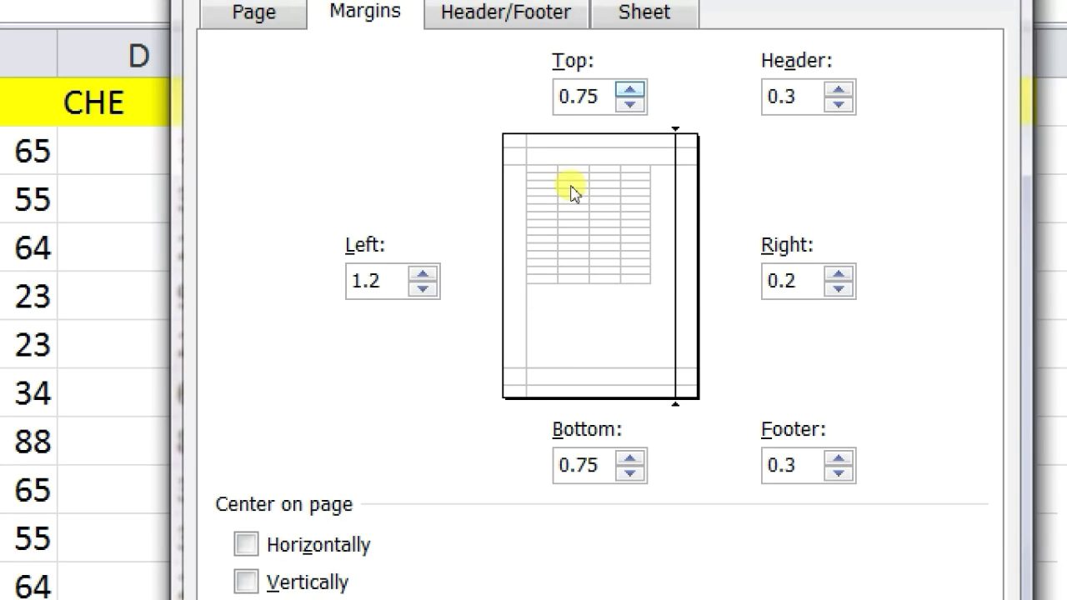
Raise the top margin to 1", apply the margins, and preview the printed page
key("alt+t")
key("Up")
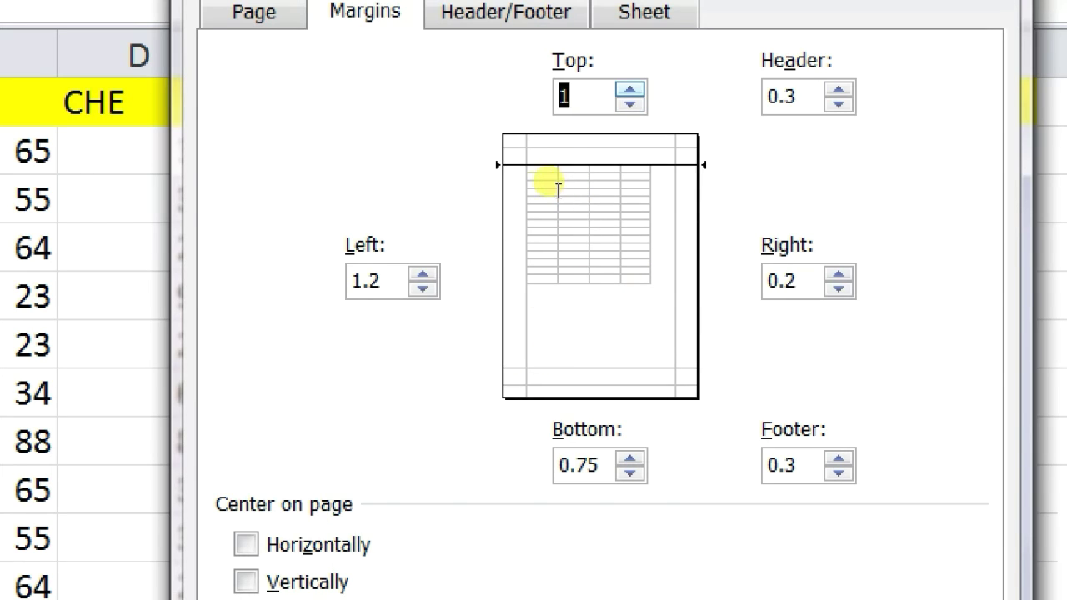
key("Right")
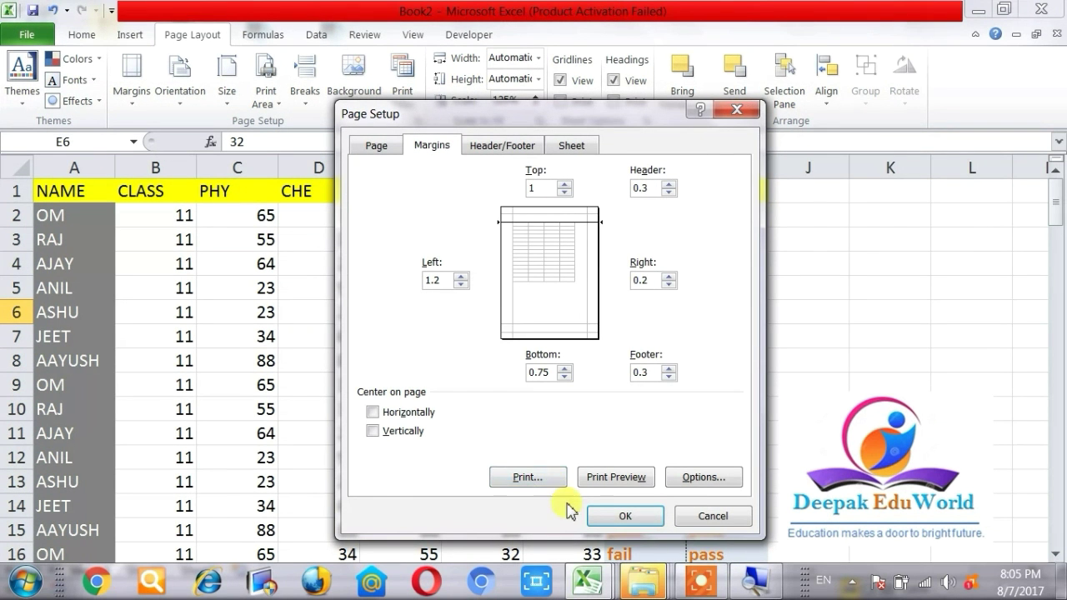
left_click(592, 516)
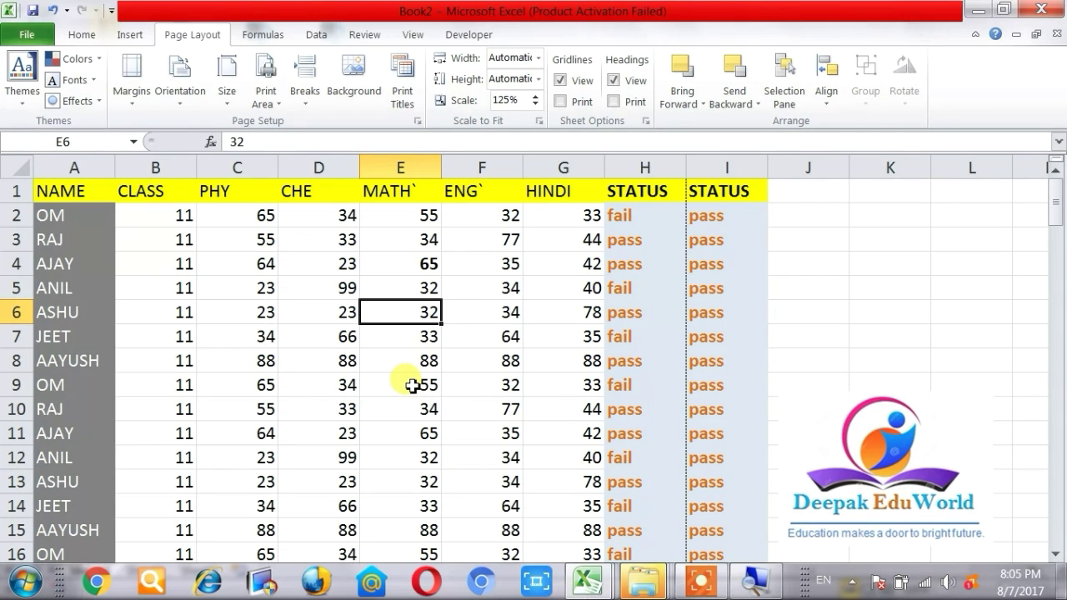
key("ctrl+p")
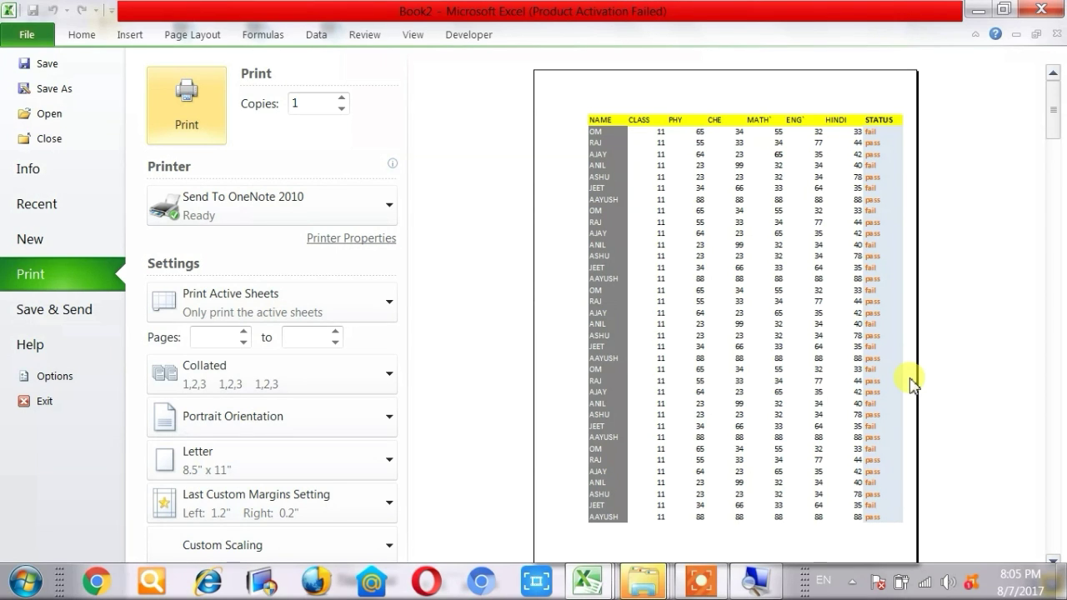
Leave the preview and raise the header margin to 1.05" in Custom Margins
left_click(192, 34)
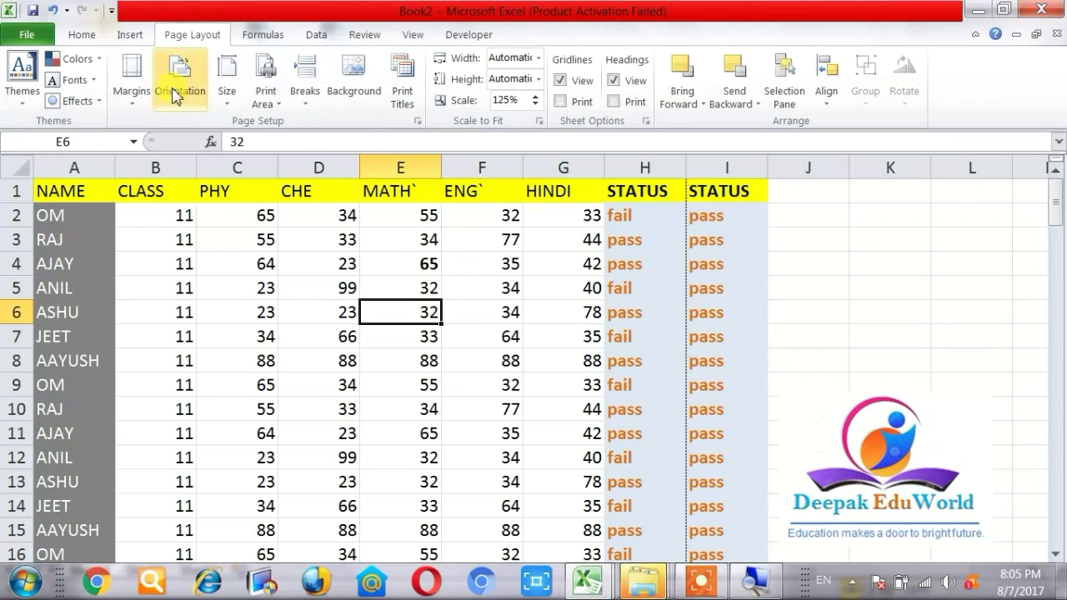
left_click(131, 98)
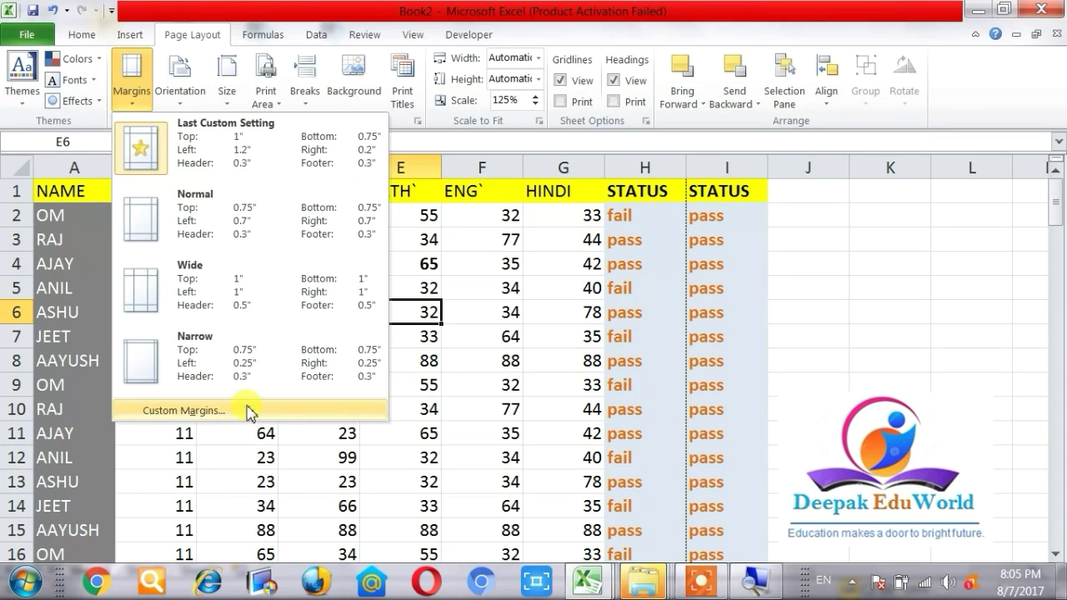
left_click(241, 410)
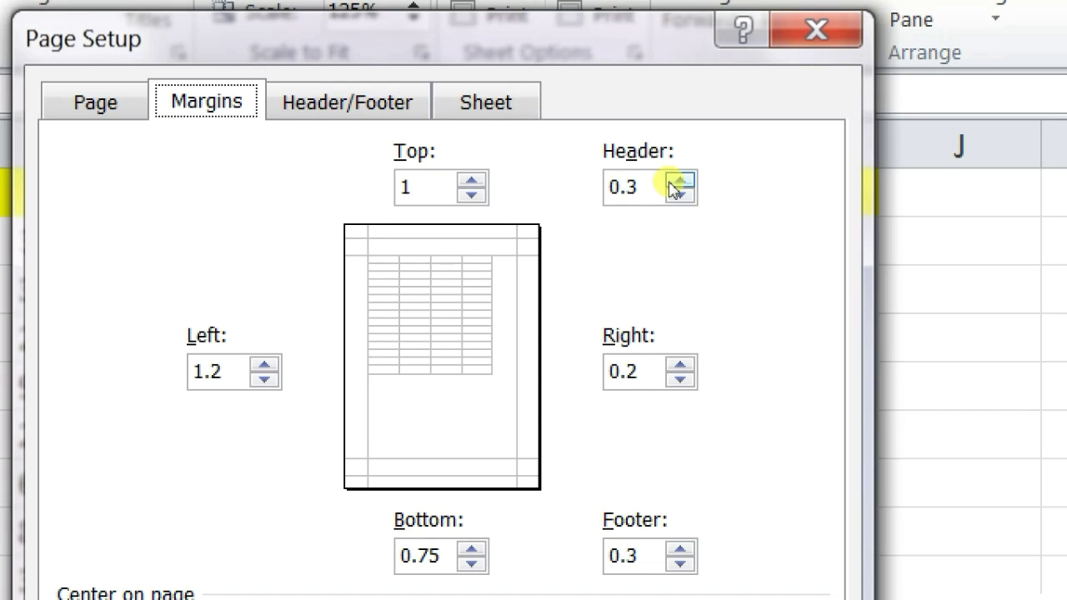
left_click(680, 181)
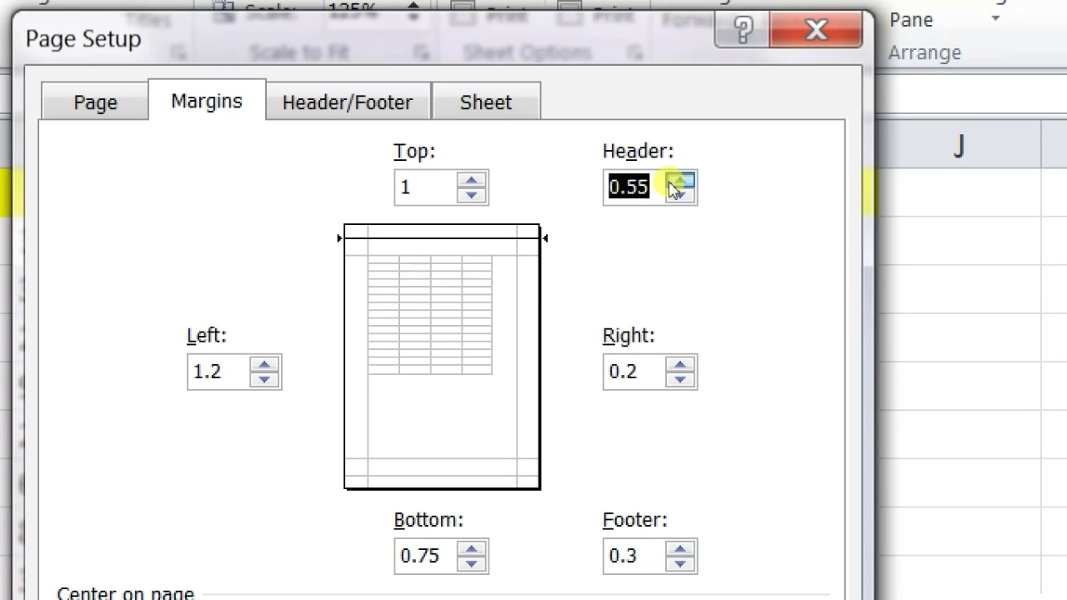
left_click(680, 181)
left_click(679, 181)
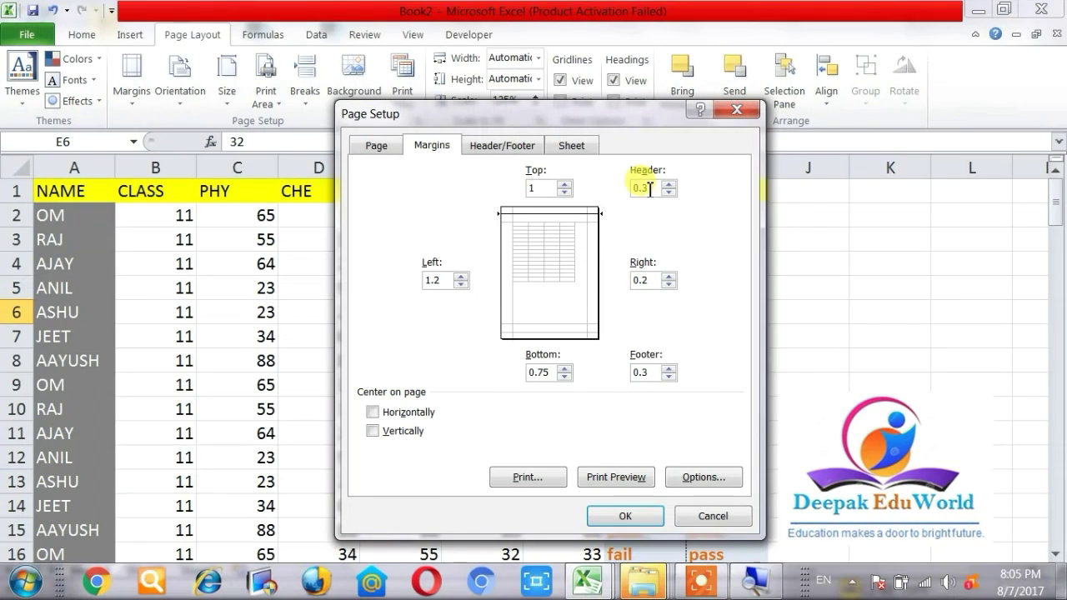
Close Page Setup without keeping the header change and choose the Normal margin preset
left_click(737, 110)
left_click(132, 84)
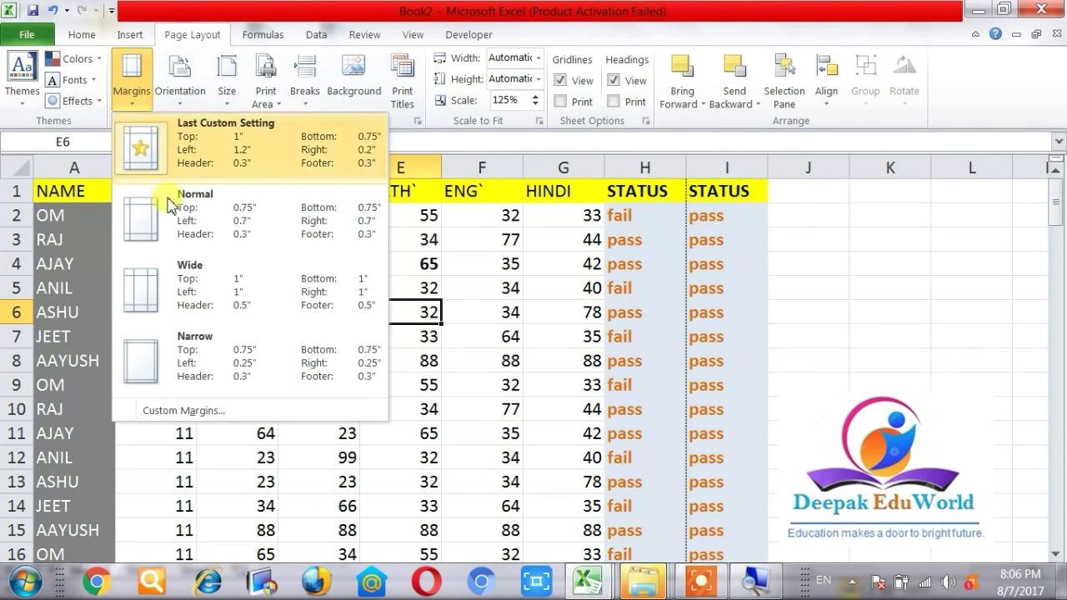
left_click(222, 230)
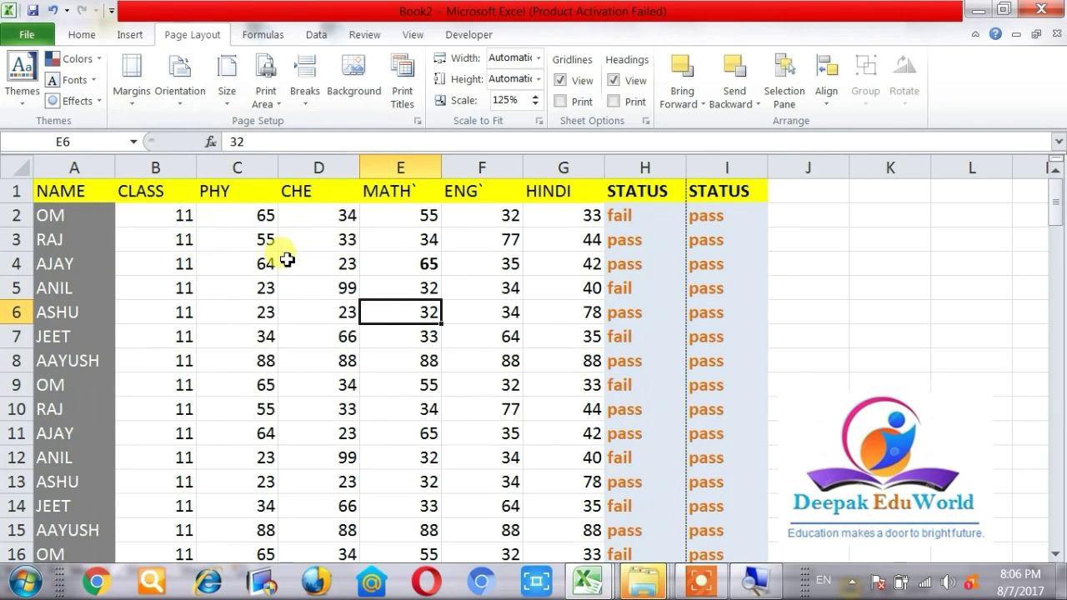
key("ctrl+p")
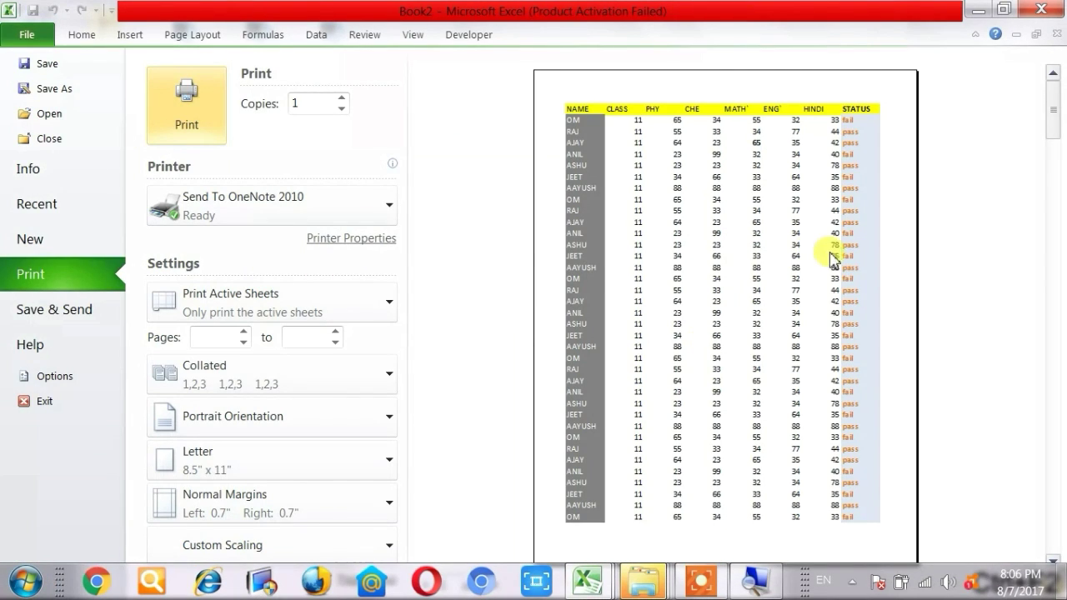
key("Escape")
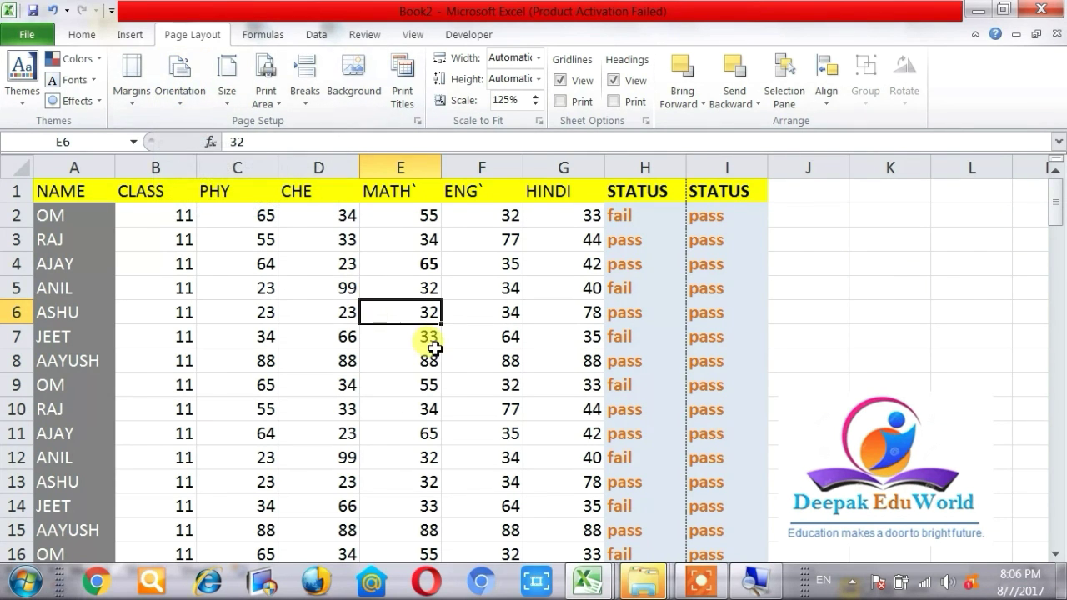
Scroll the marks list and select A1:H37, Q1:X36 and the area from Y1 to compare page extents
scroll(321, 370, "down", 1)
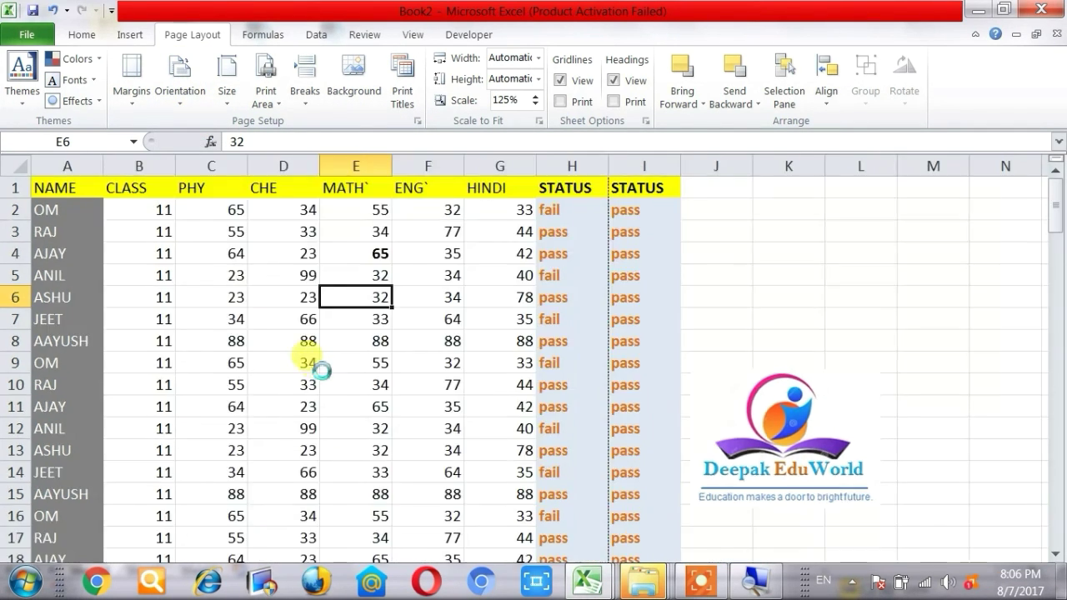
scroll(321, 370, "down", 1)
scroll(319, 369, "down", 1)
scroll(316, 364, "down", 2)
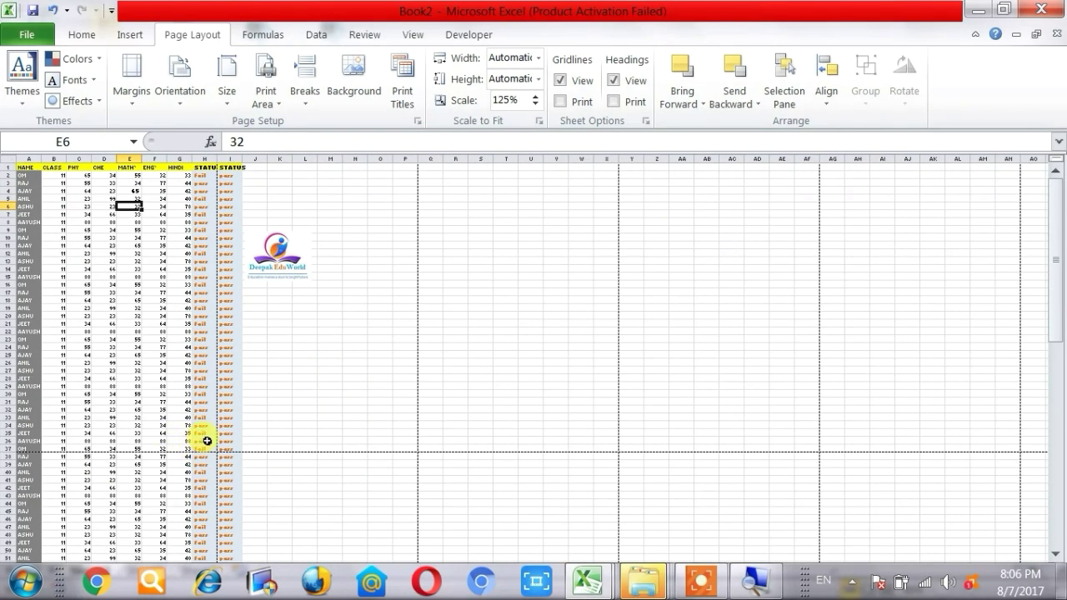
left_click_drag(206, 448, 29, 167)
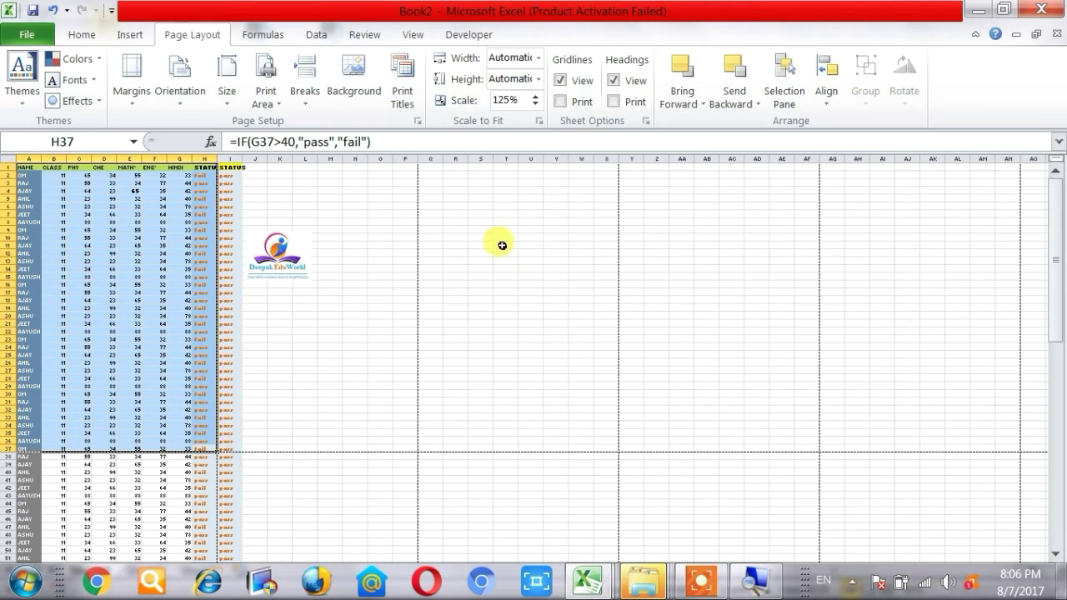
left_click_drag(425, 167, 614, 441)
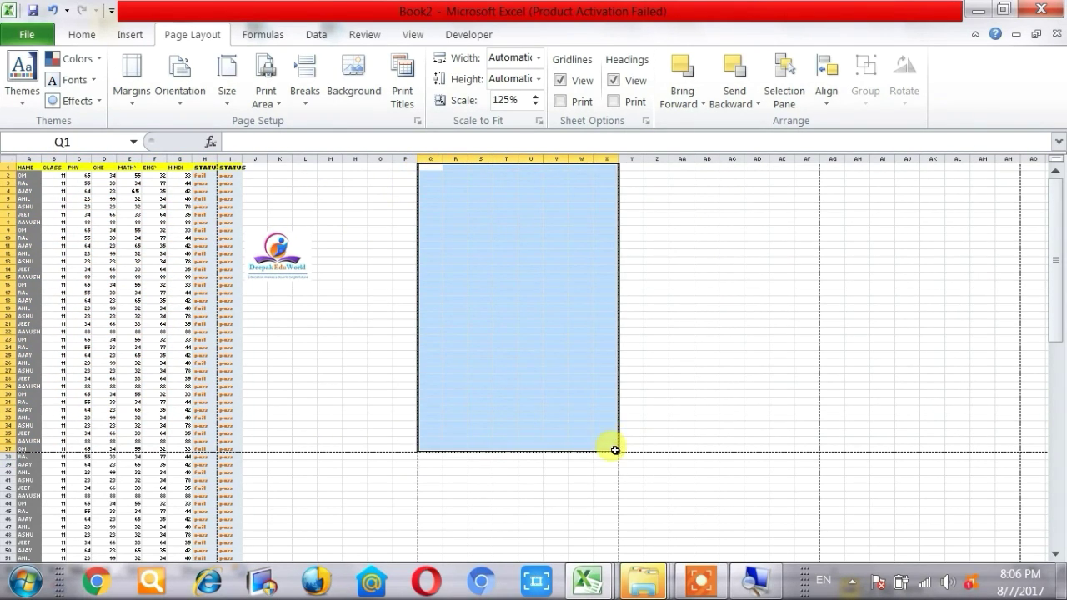
mouse_move(632, 166)
left_mouse_down()
mouse_move(805, 398)
mouse_move(805, 443)
left_mouse_up()
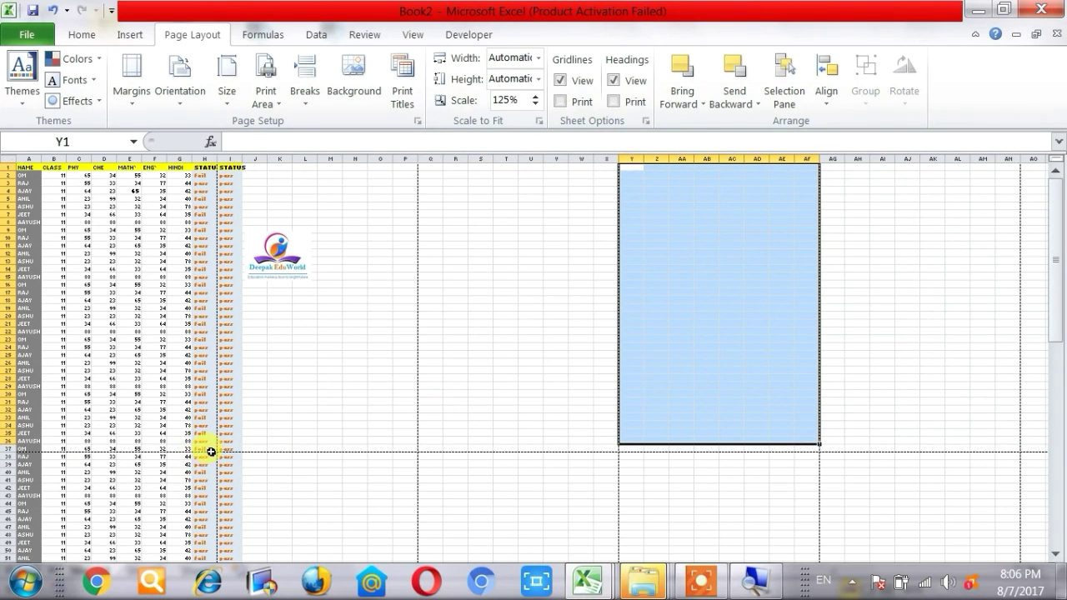
Reselect A1:H37 as page one's data, then clear the selection
left_click_drag(211, 451, 29, 167)
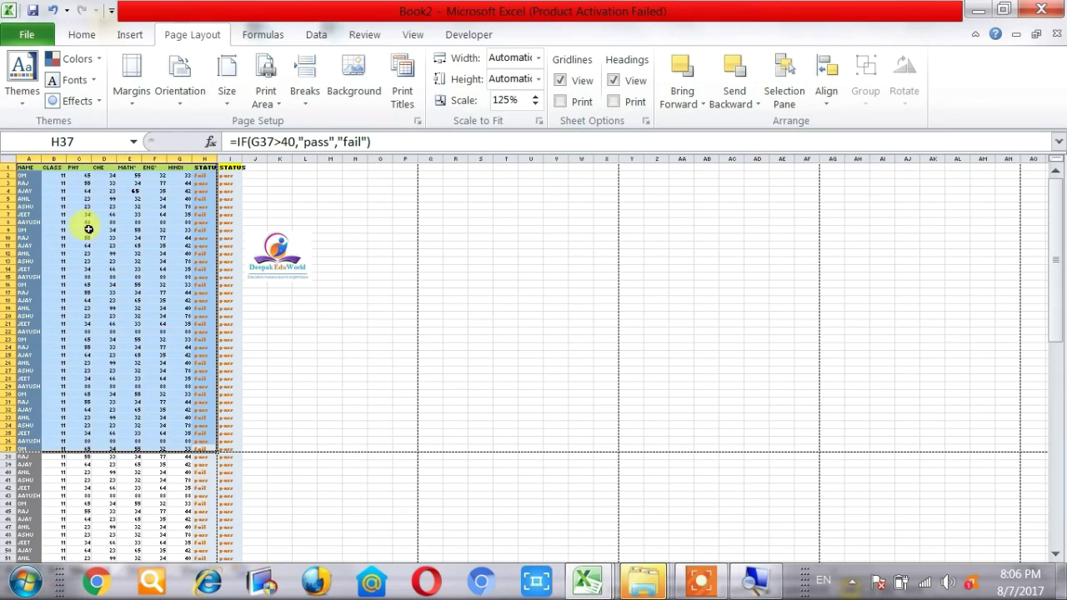
left_click(350, 291)
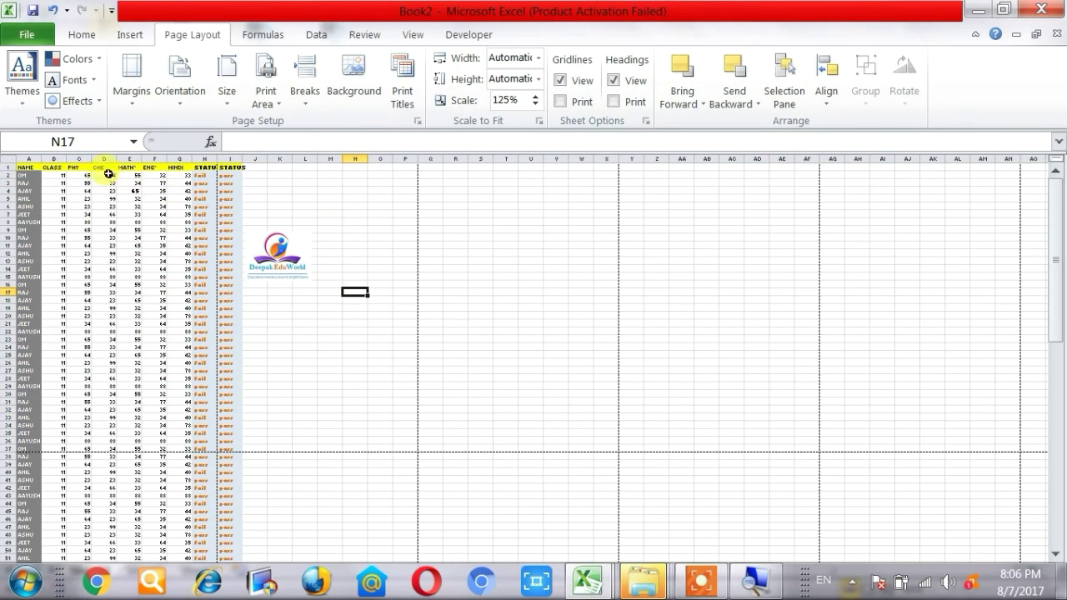
left_click(25, 167)
left_click_drag(26, 167, 205, 449)
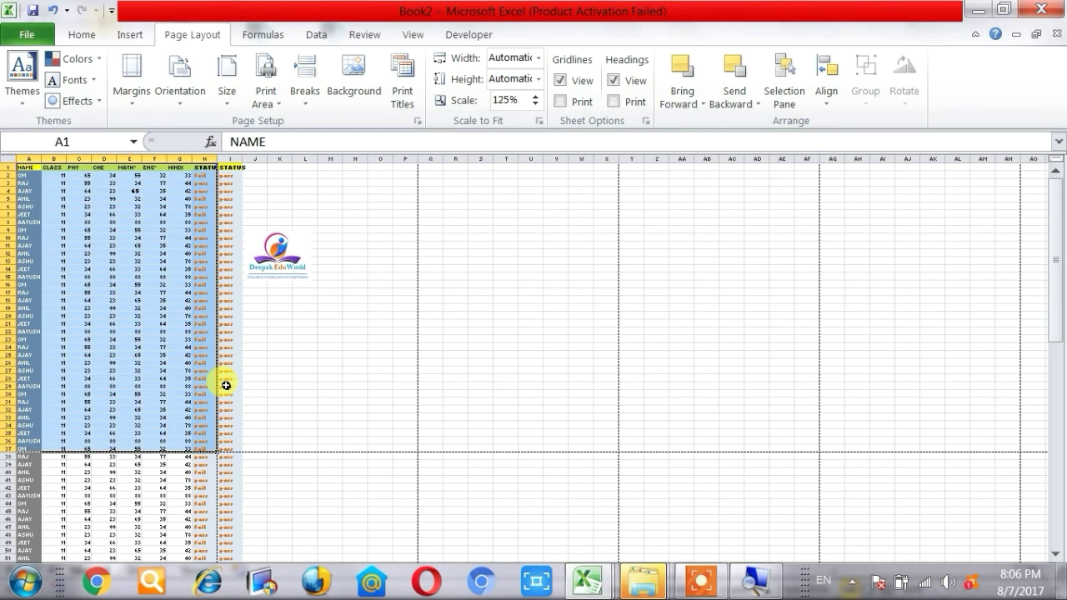
left_click(429, 354)
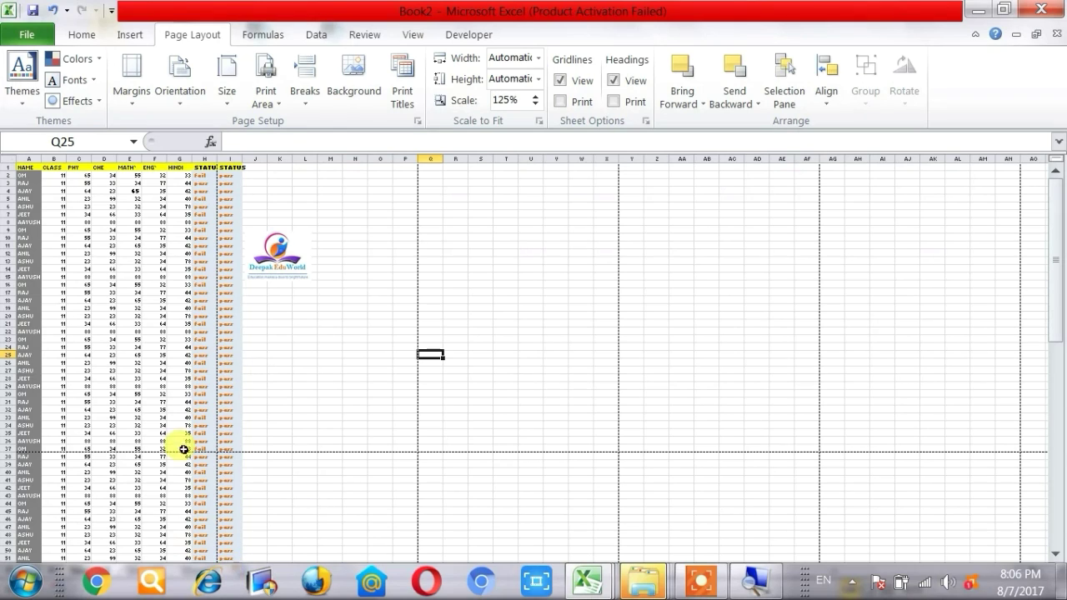
left_click(302, 440)
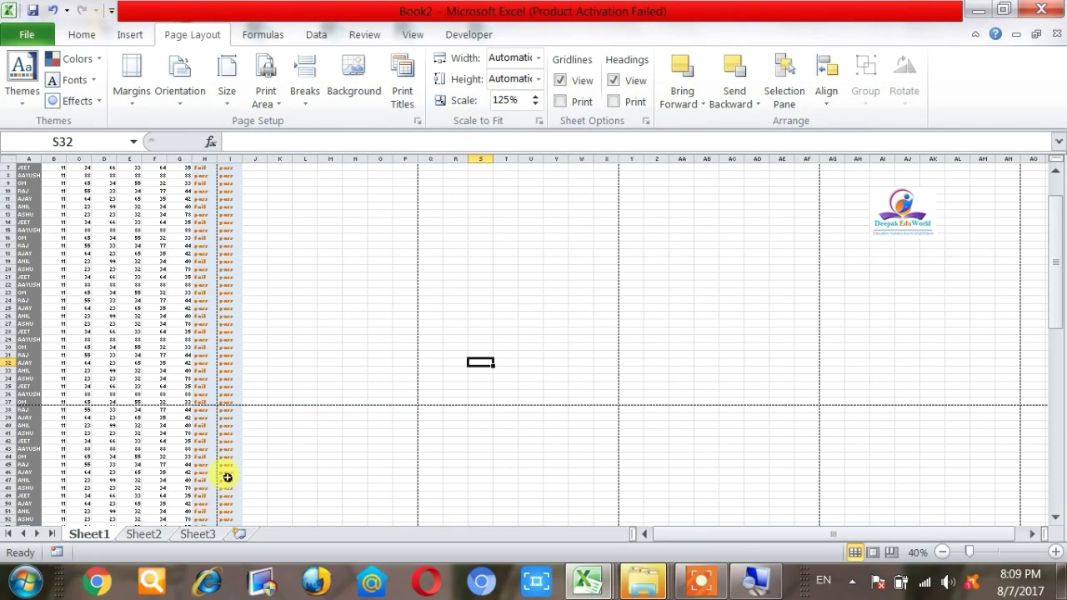
Switch to the Sheet3 marks table and keep its orientation at Portrait
left_click(200, 535)
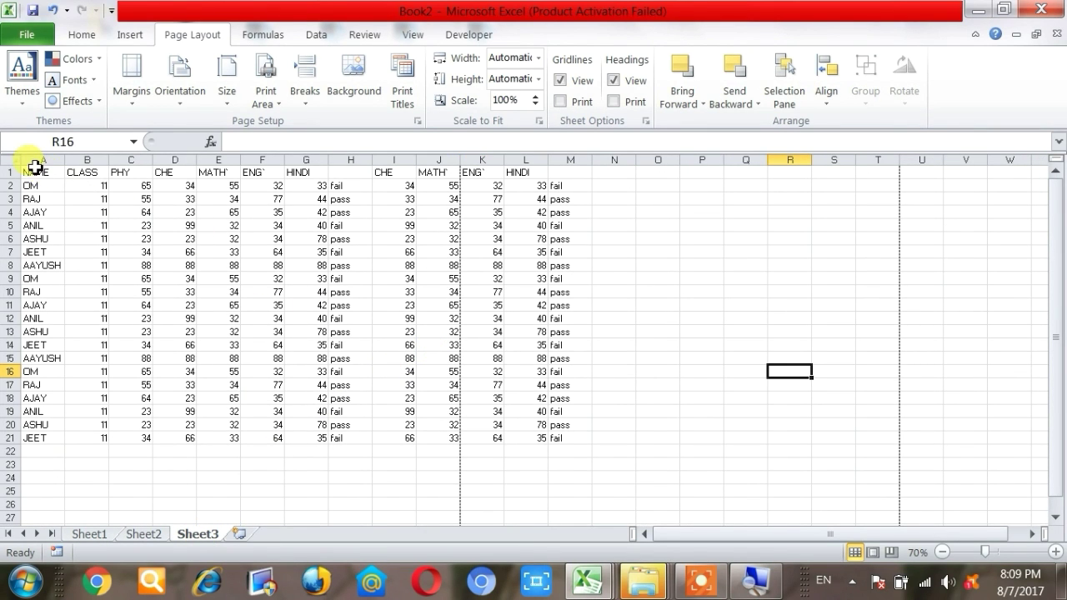
left_click(180, 104)
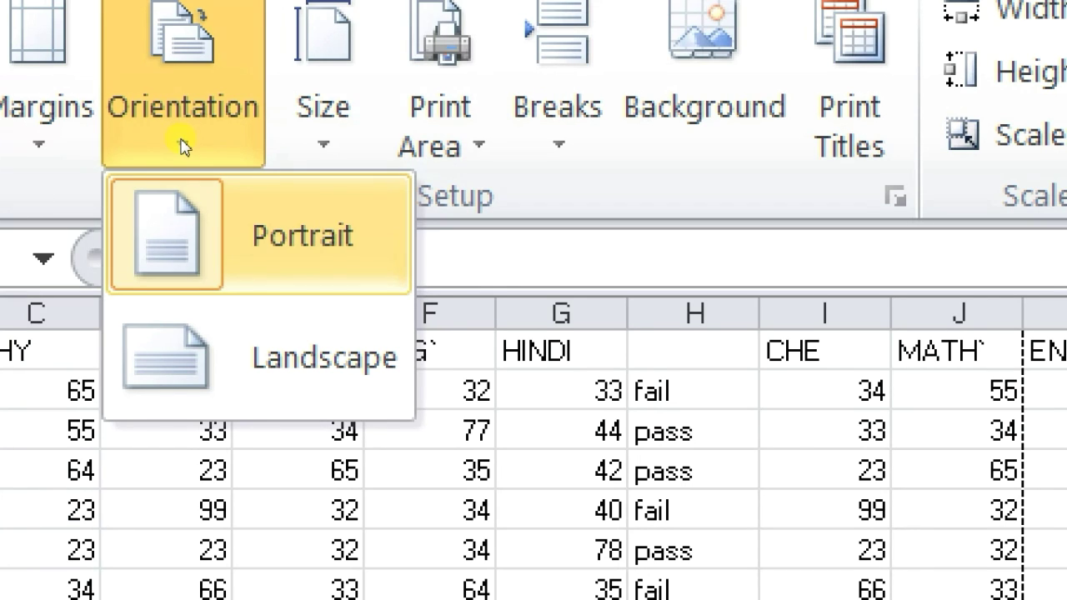
key("Down")
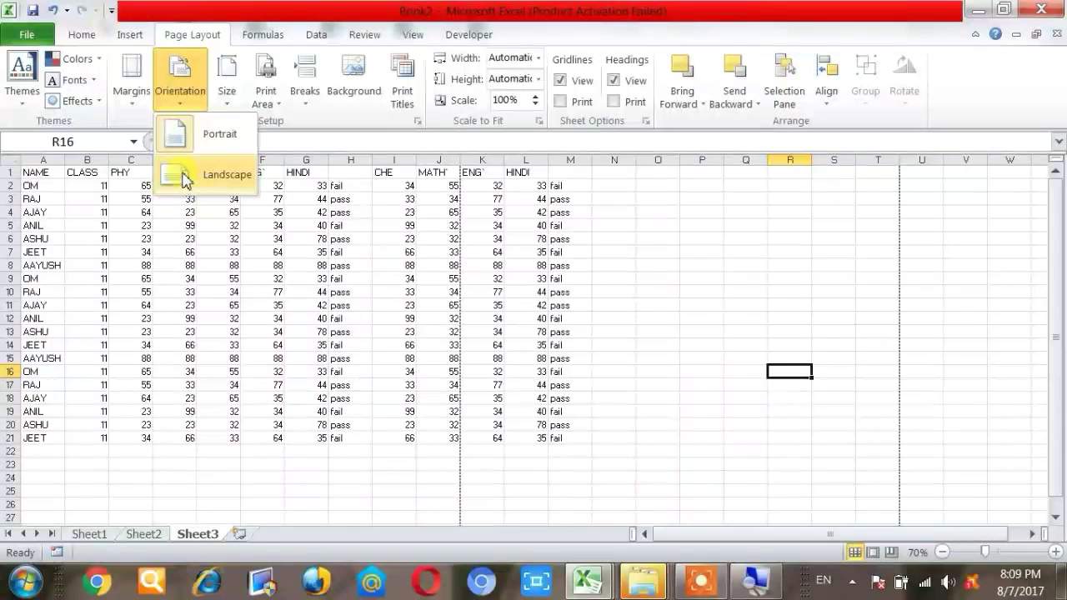
left_click(221, 141)
left_click(221, 237)
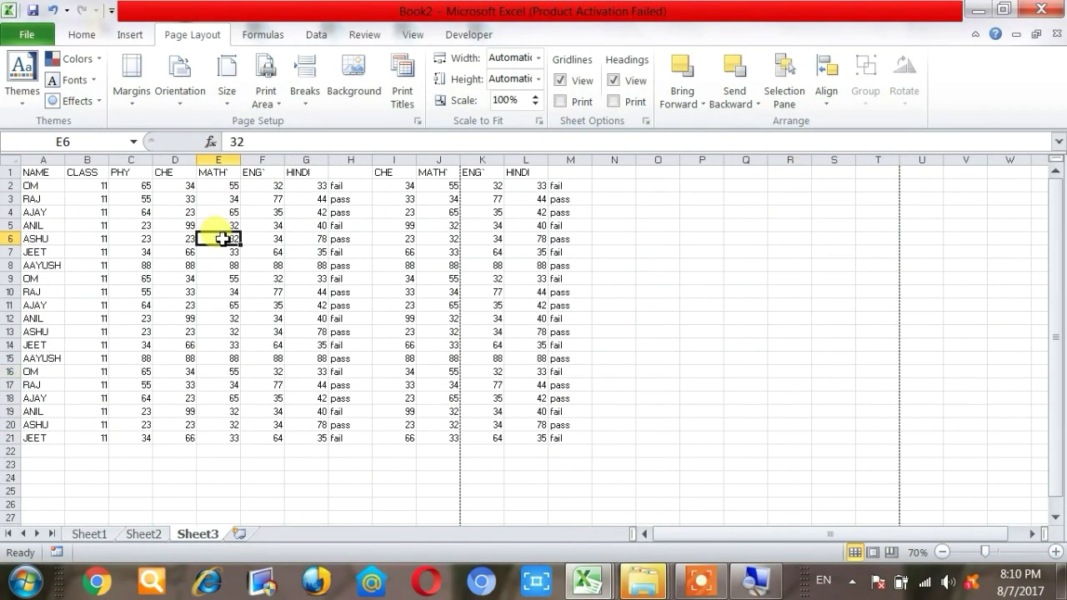
scroll(273, 329, "down", 1, "ctrl")
Highlight Sheet3's first page area and switch the orientation to Landscape
scroll(273, 329, "down", 2, "ctrl")
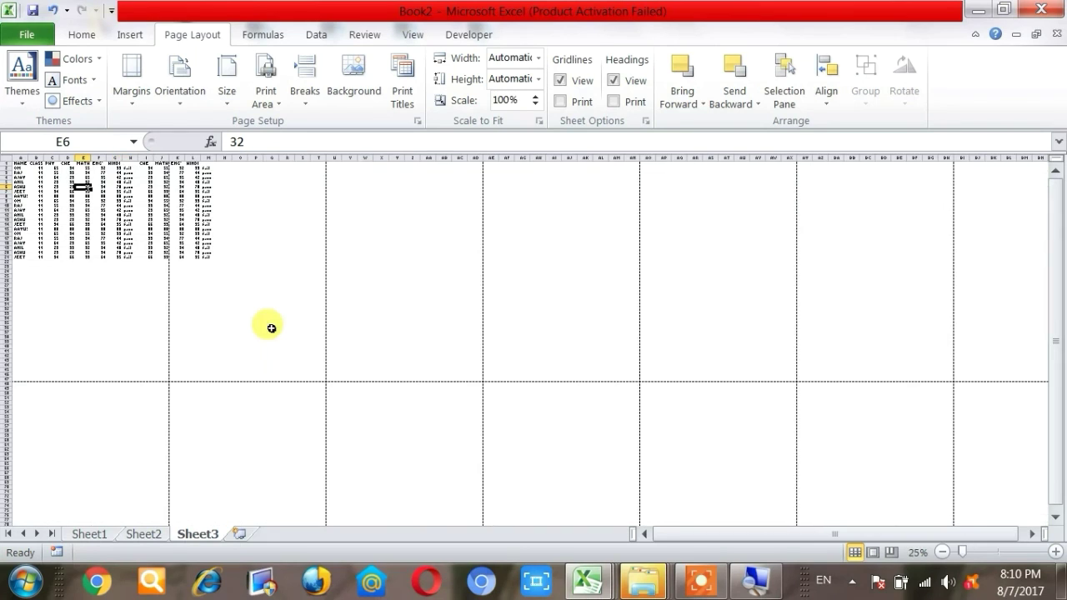
left_click(158, 374)
left_click_drag(158, 375, 17, 164)
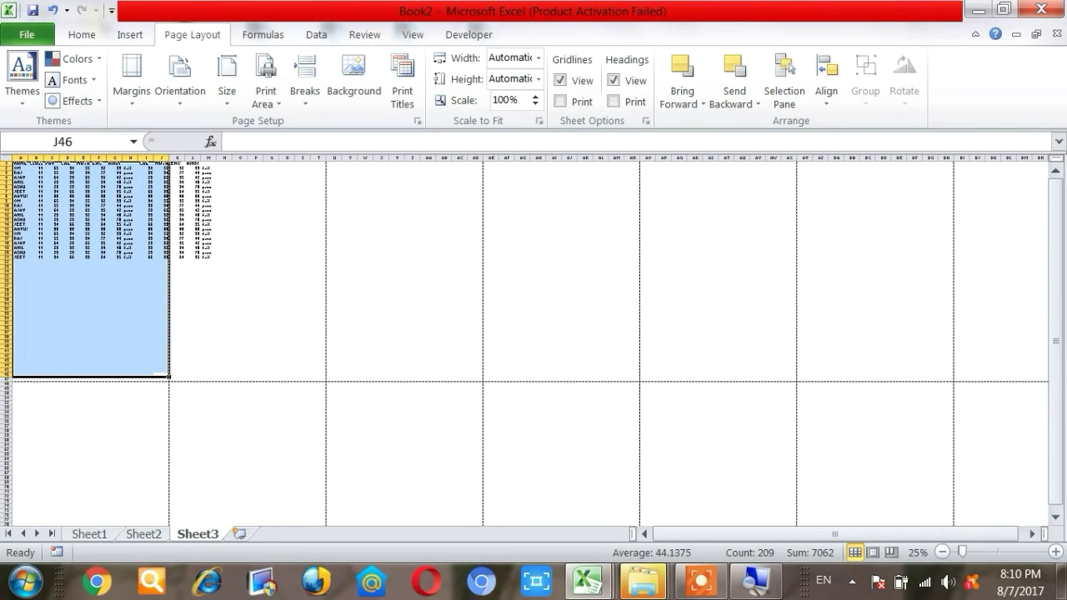
left_click(180, 112)
left_click(213, 185)
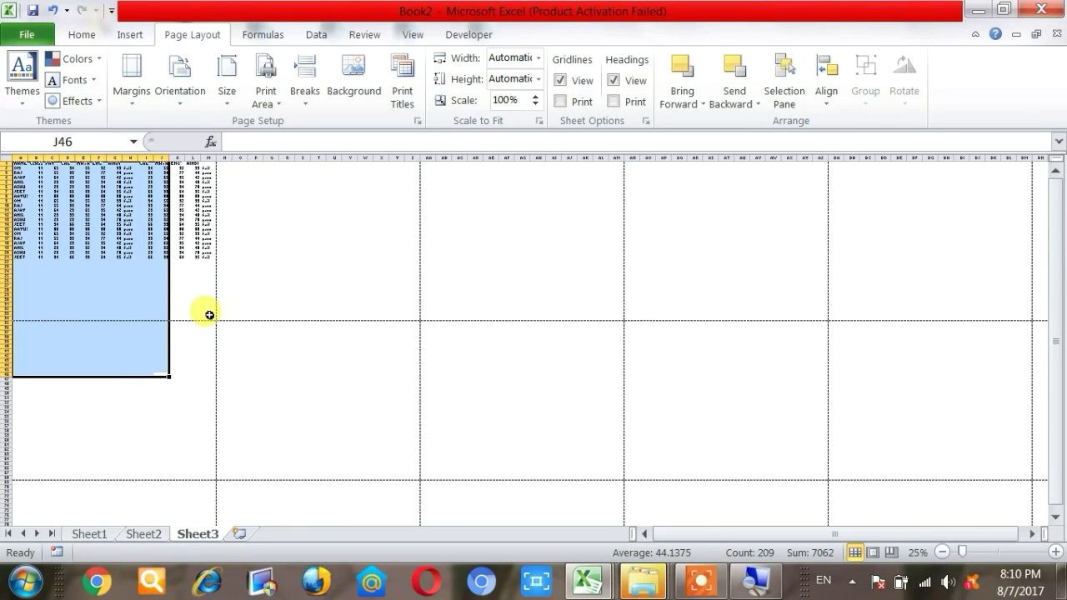
Highlight the larger landscape page area and check the result in print preview
left_click_drag(209, 315, 19, 160)
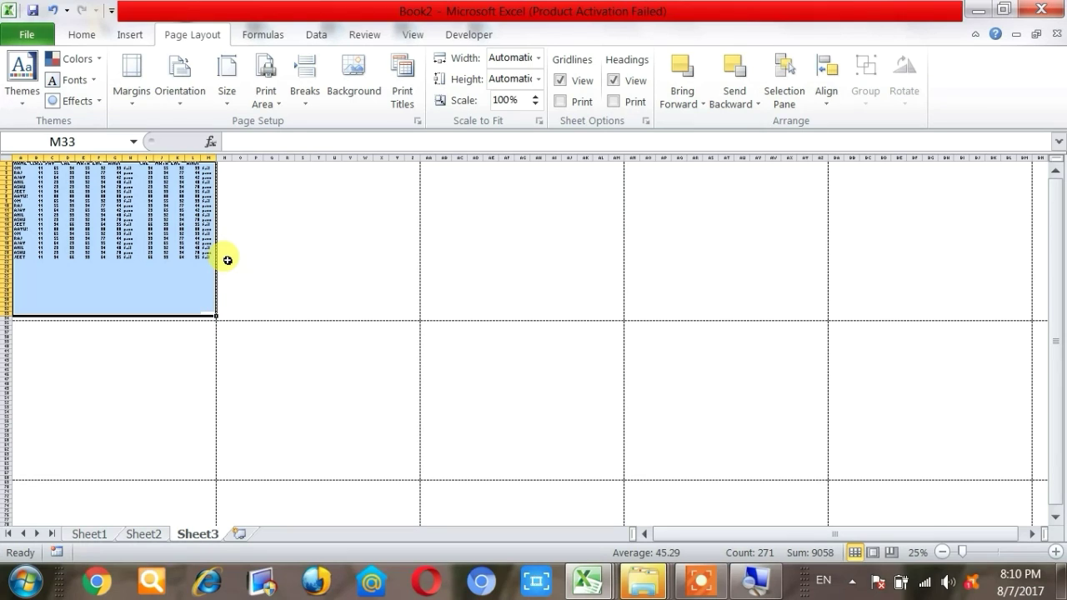
key("ctrl+F2")
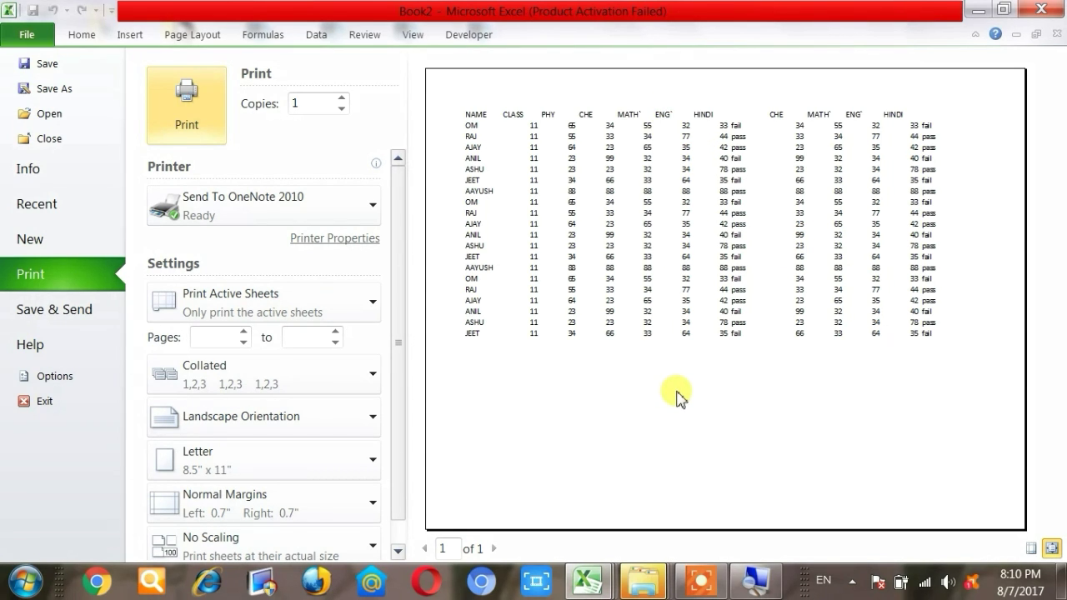
key("Escape")
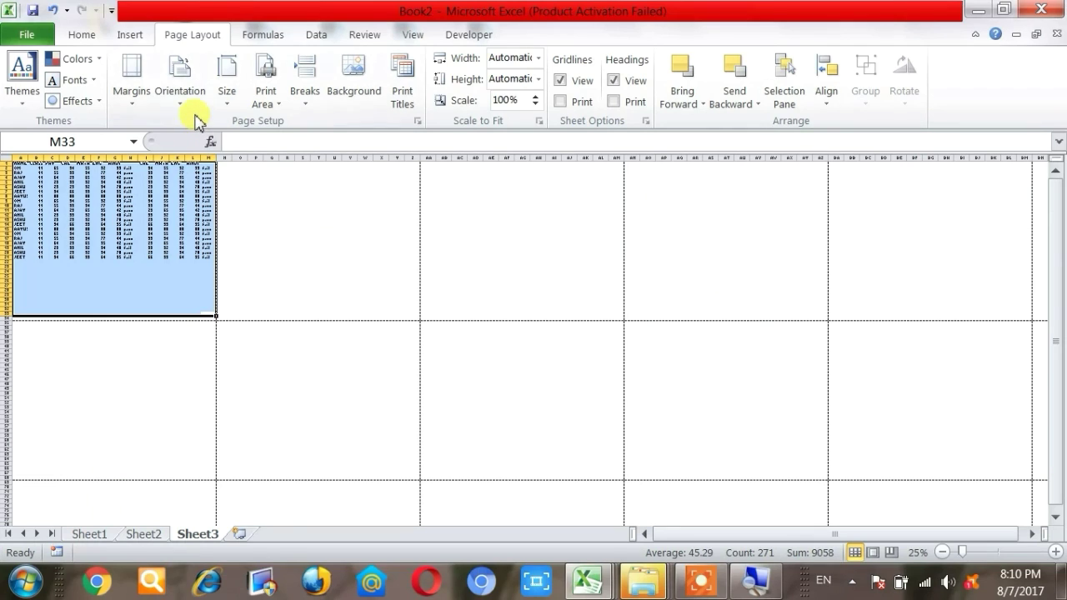
left_click(190, 87)
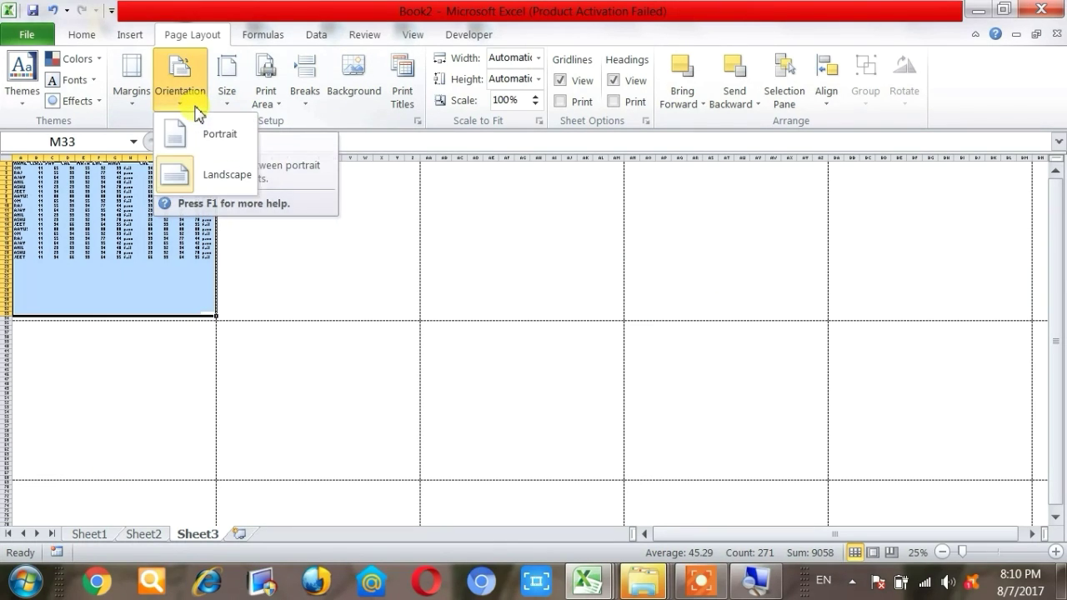
left_click(206, 144)
left_click(131, 305)
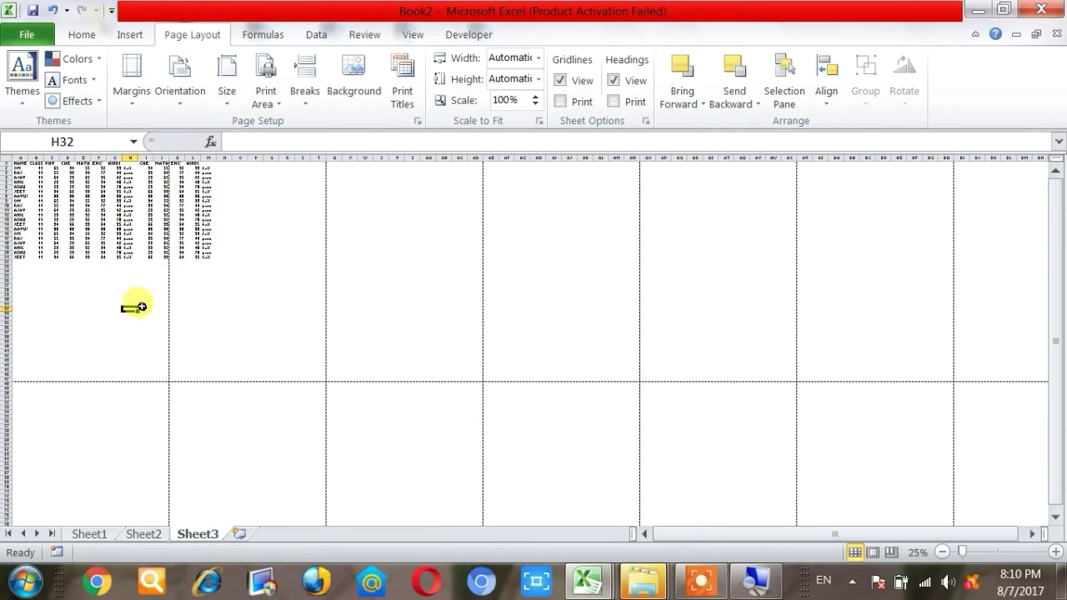
mouse_move(143, 168)
left_mouse_down()
mouse_move(163, 177)
mouse_move(17, 378)
left_mouse_up()
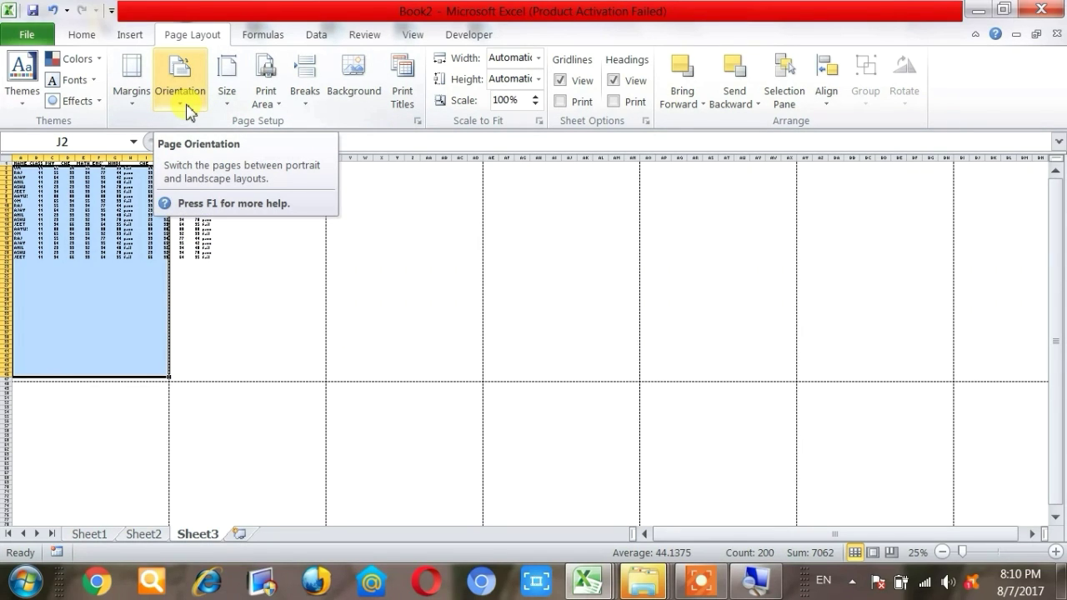
left_click(379, 379)
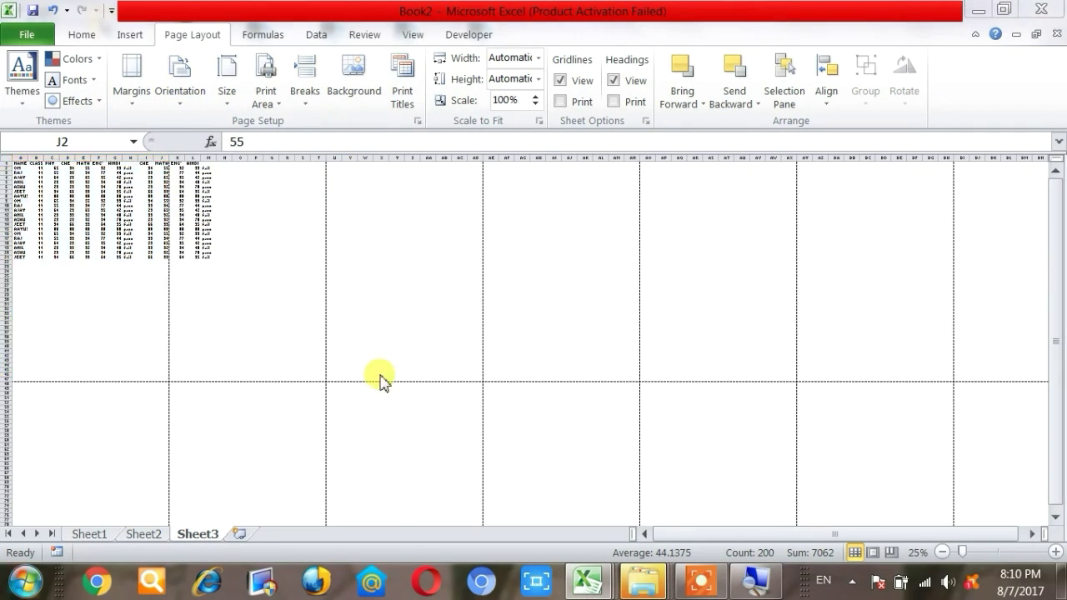
key("super")
key("super")
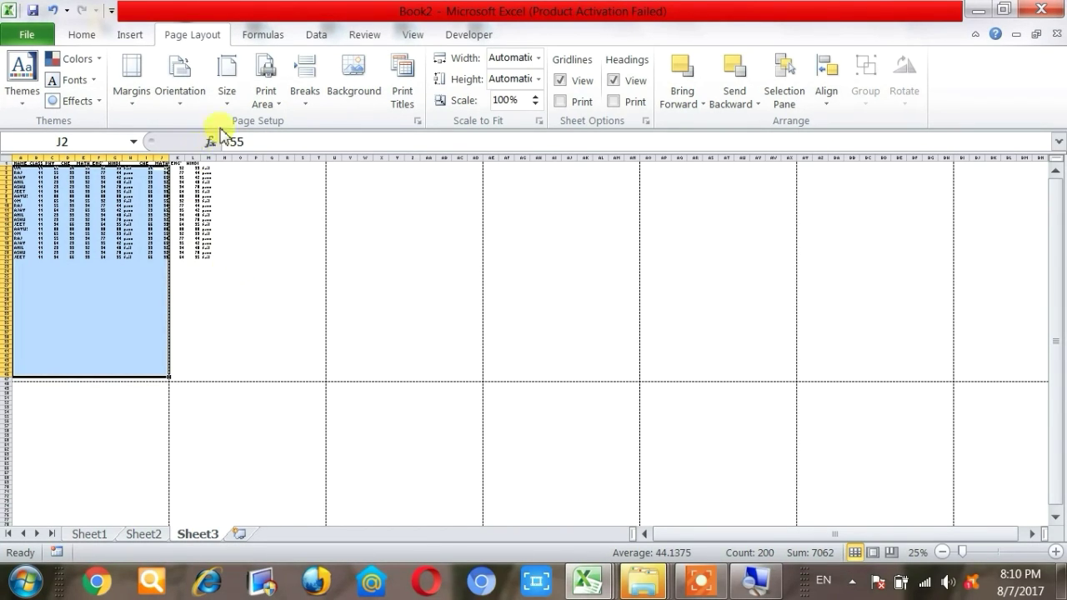
left_click(178, 96)
left_click(212, 185)
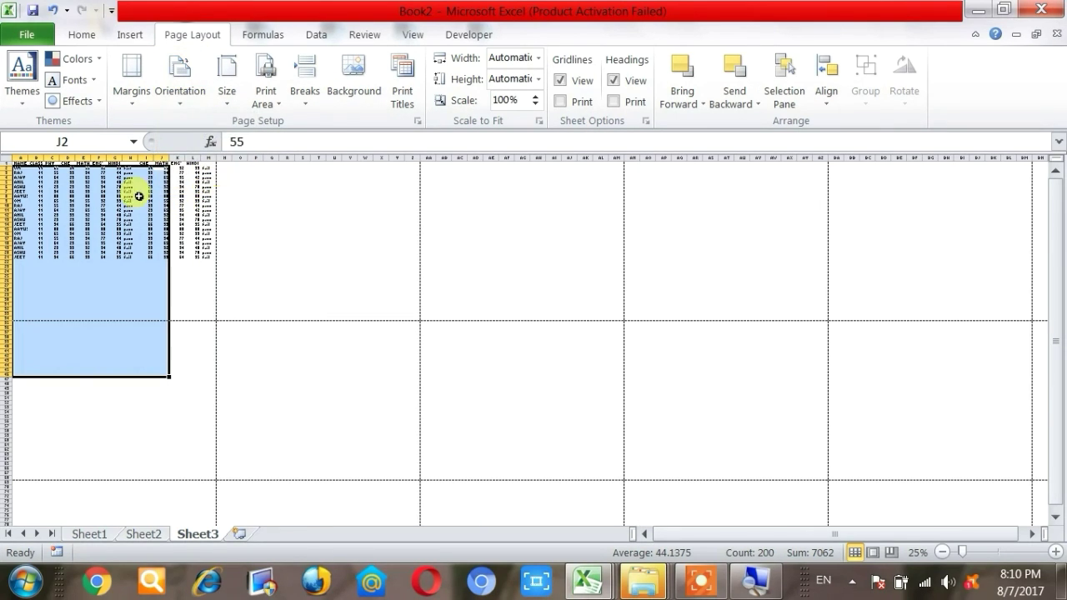
left_click(207, 197)
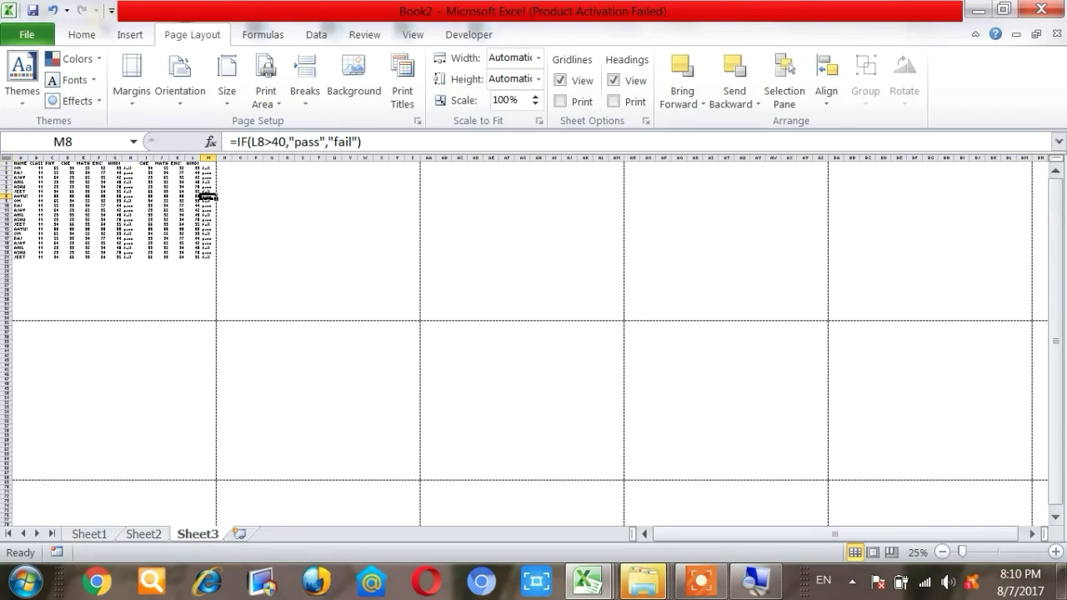
left_click_drag(25, 165, 203, 311)
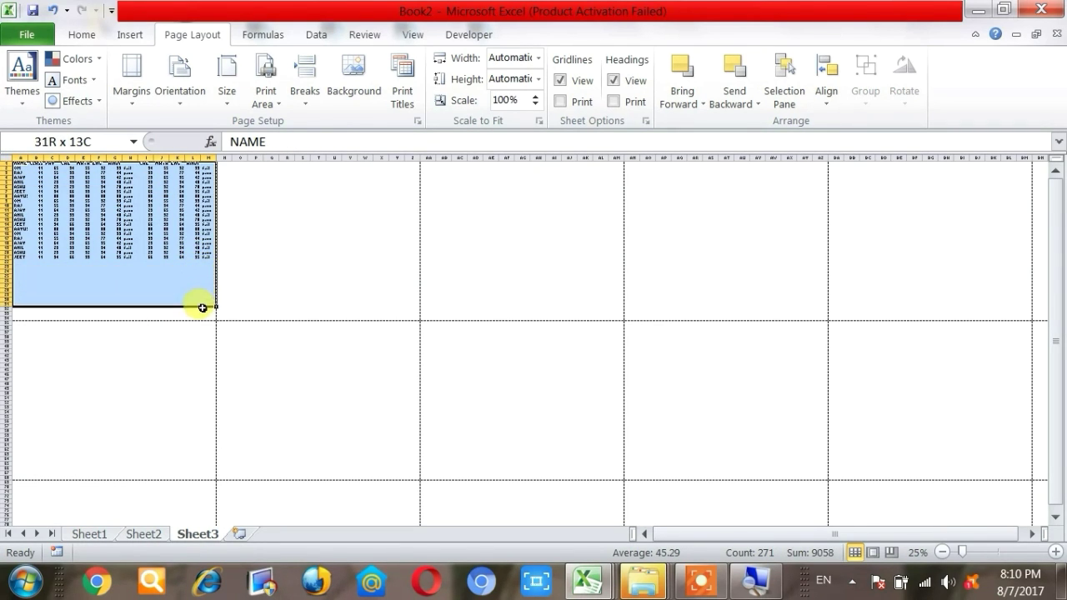
left_click(268, 294)
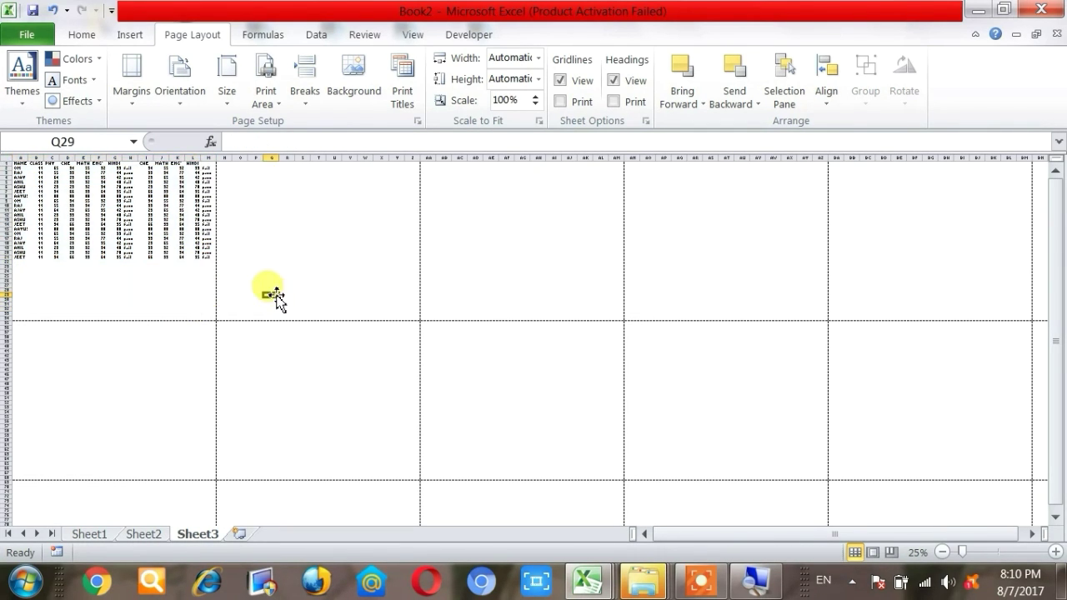
left_click(135, 107)
left_click(179, 102)
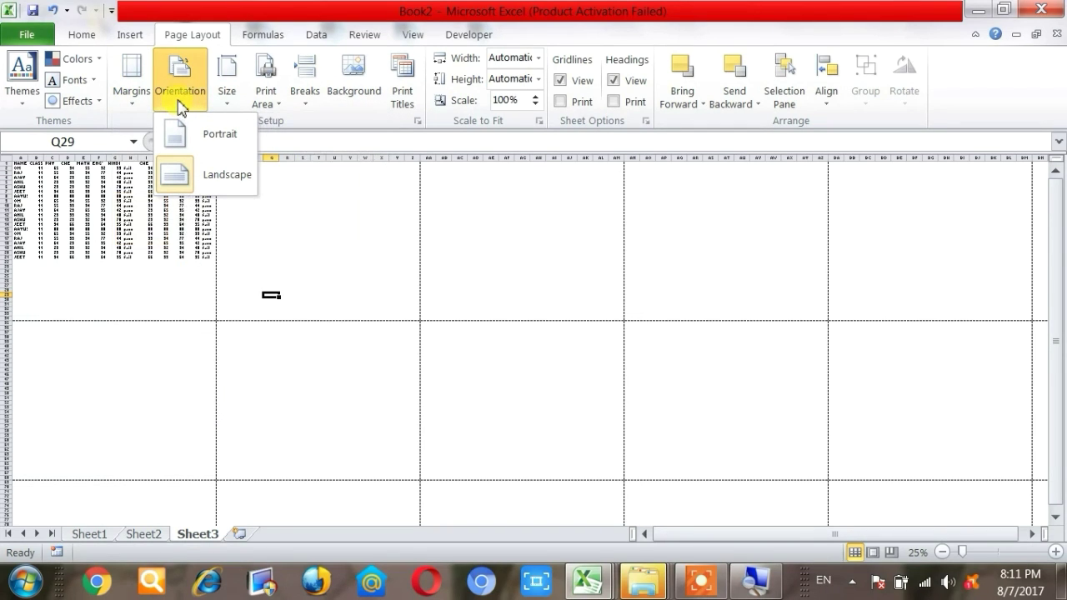